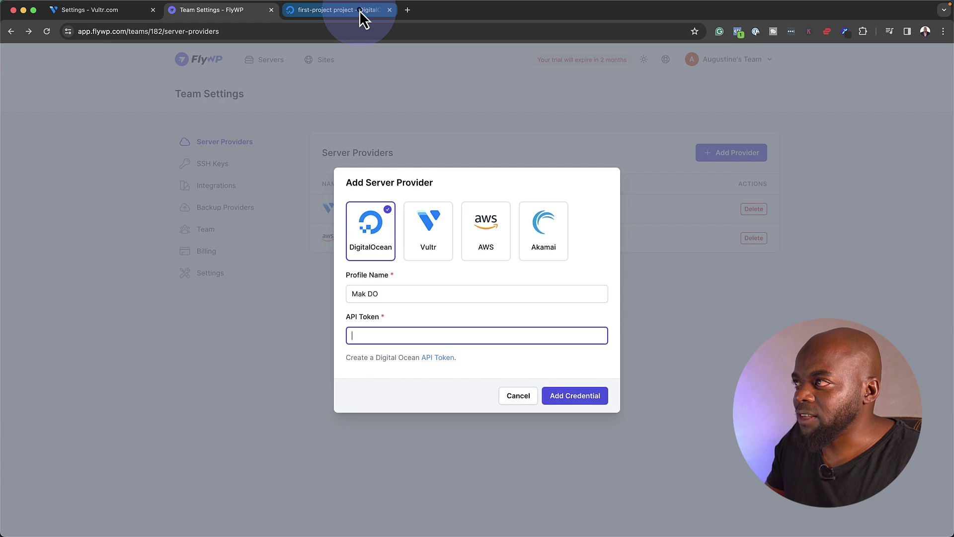
Switch to DigitalOcean, generate a read-only personal access token named "mak" with 90 days expiration, and copy it
left_click(359, 11)
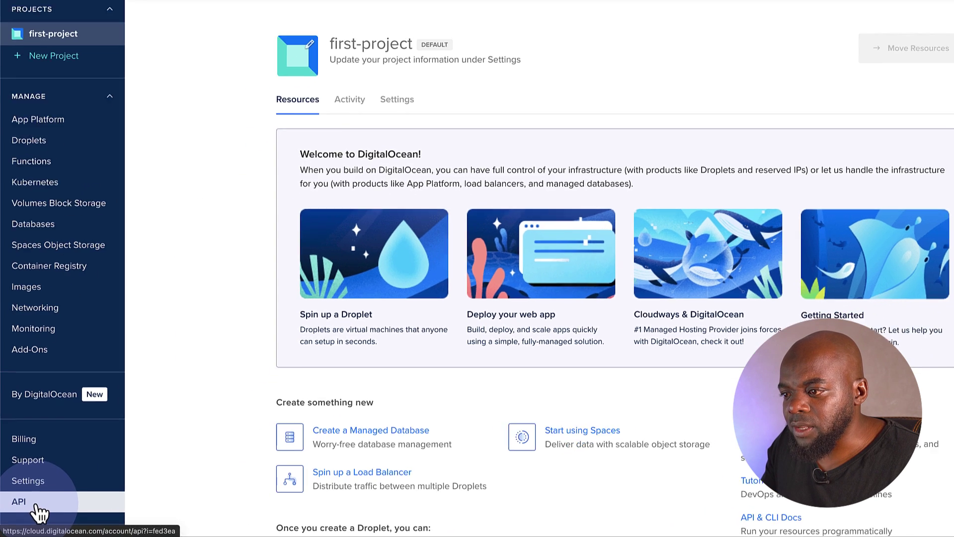
left_click(30, 508)
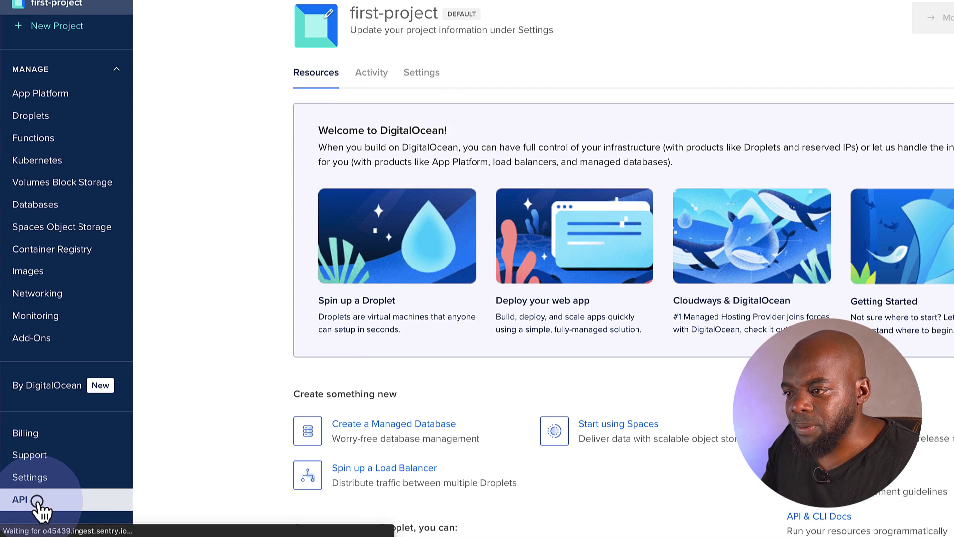
left_click(663, 308)
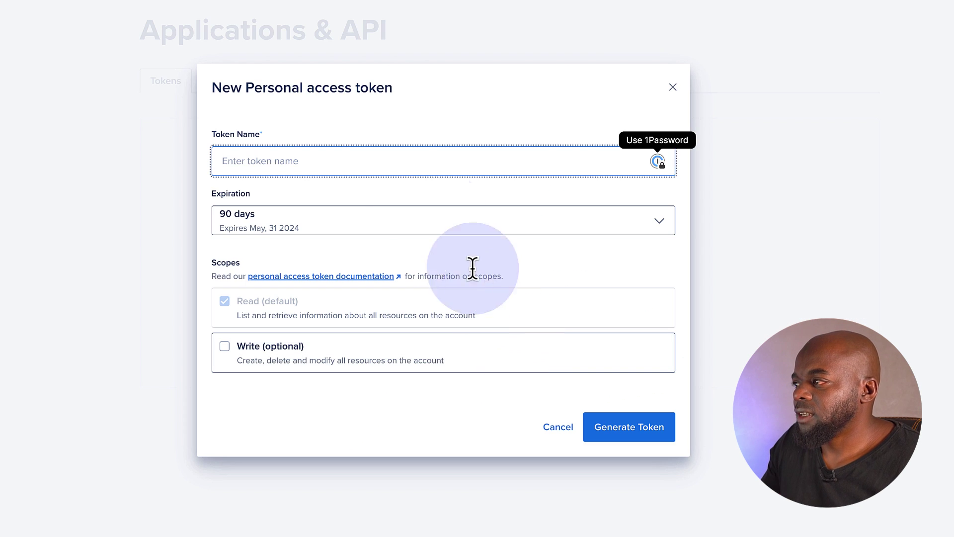
type("mak")
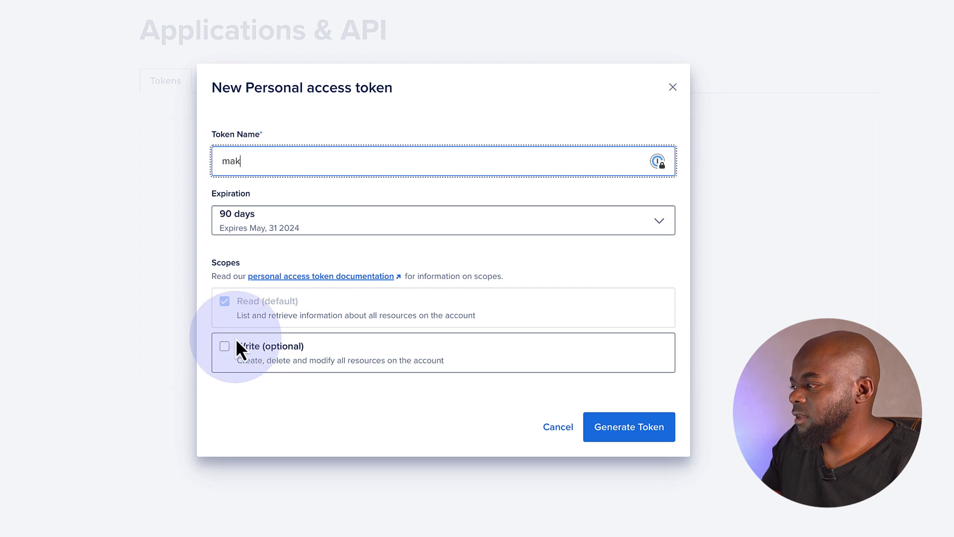
left_click(625, 428)
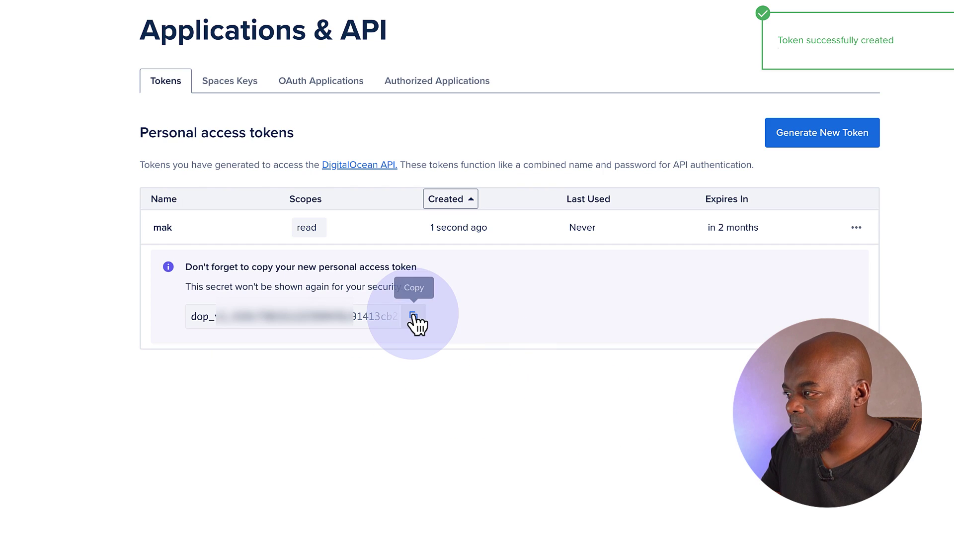
left_click(413, 316)
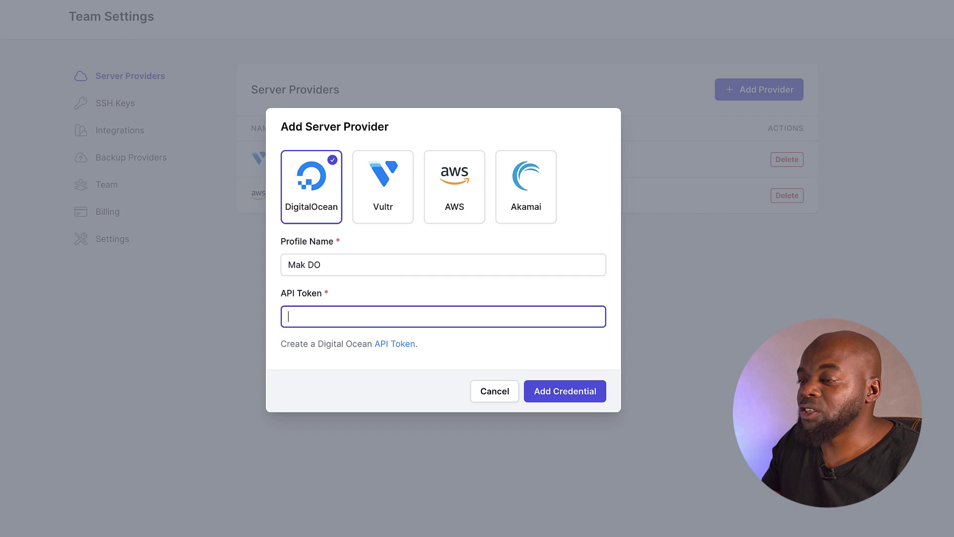
Back in FlyWP, paste the DigitalOcean token as the API Token of the "Mak DO" profile and add the credential
left_click(365, 335)
key("super+v")
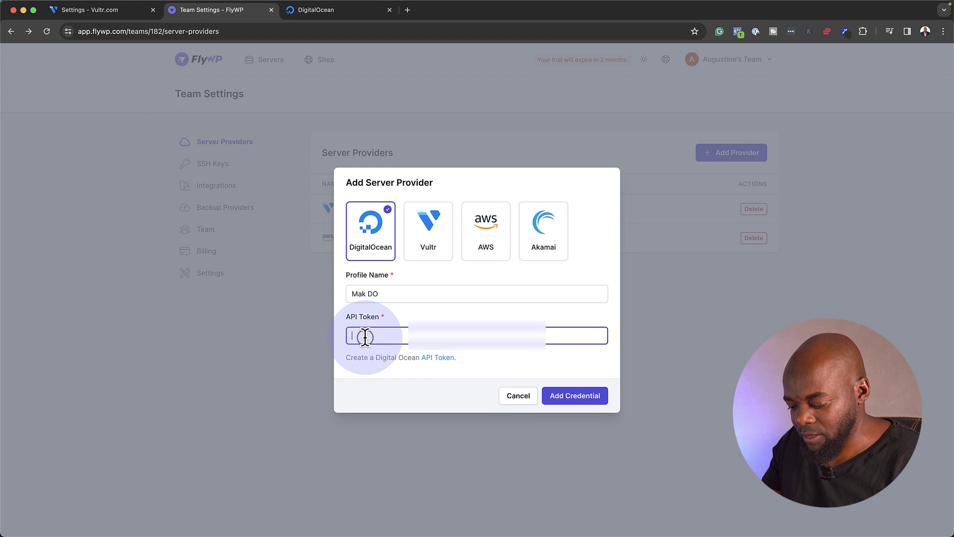
key("super+v")
left_click(591, 398)
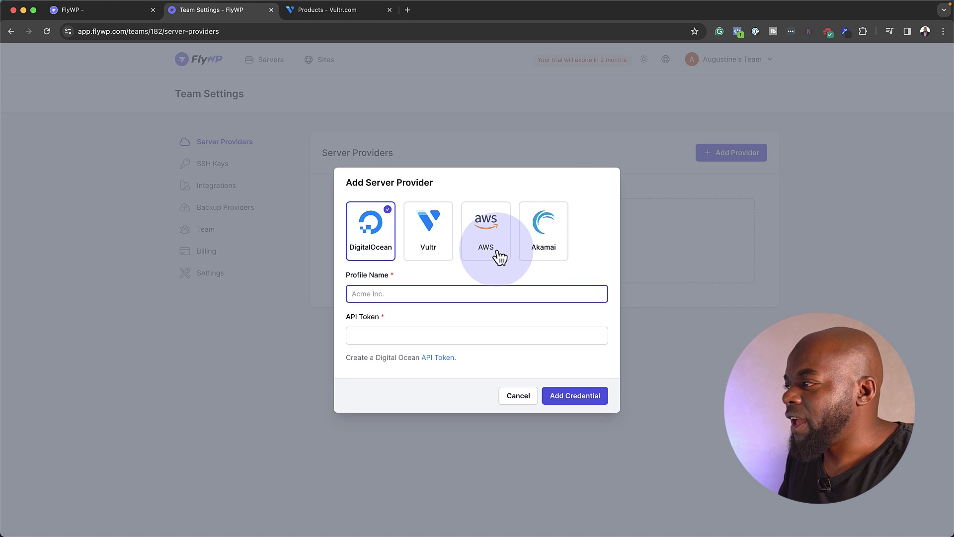
Choose AWS as the server provider and name the profile "Mak AWS"
left_click(500, 257)
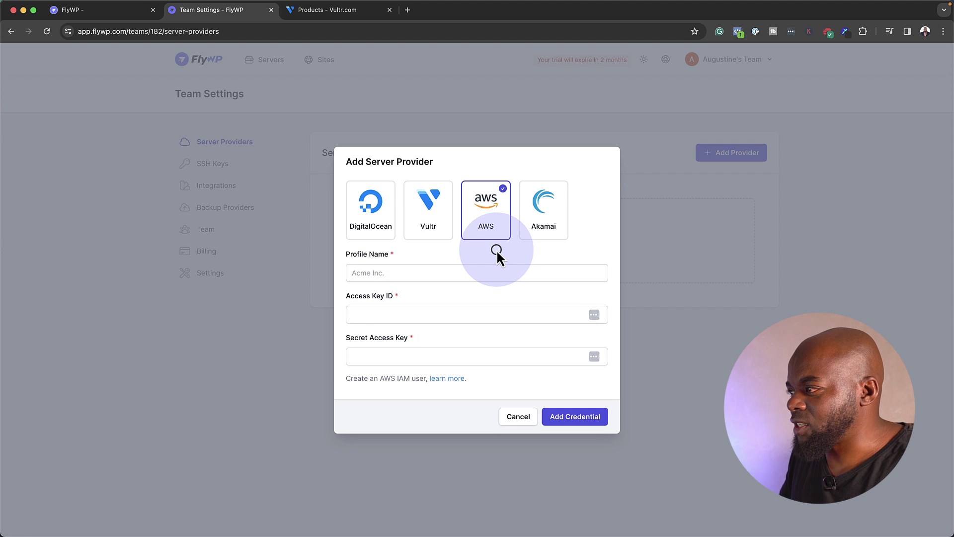
left_click(398, 272)
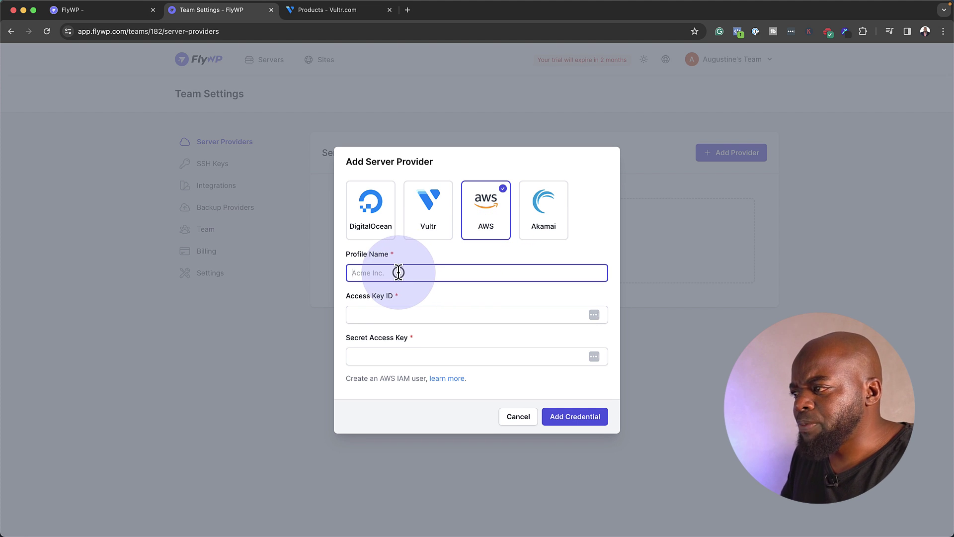
type("Mak ")
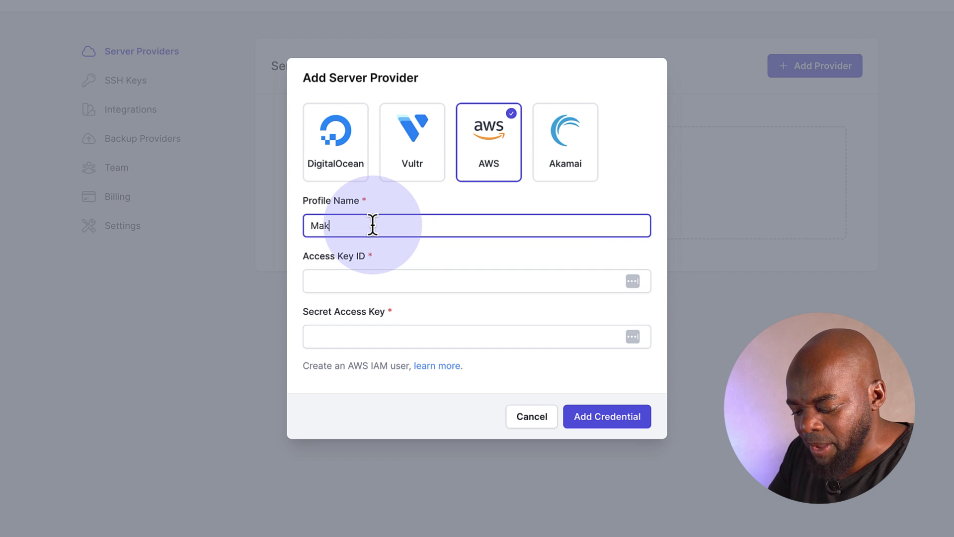
type("AWS")
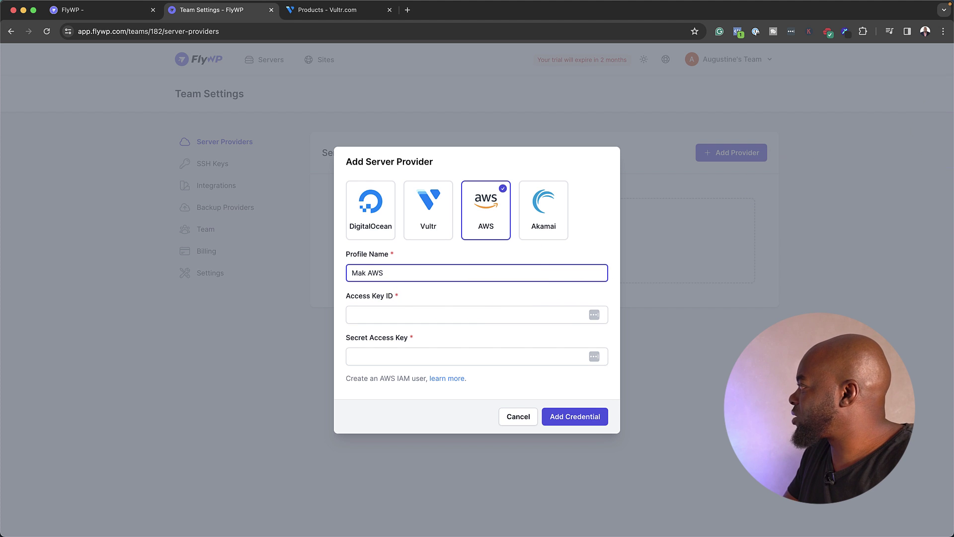
Switch to the AWS console and enlarge its window to fill the screen
key("super+Tab")
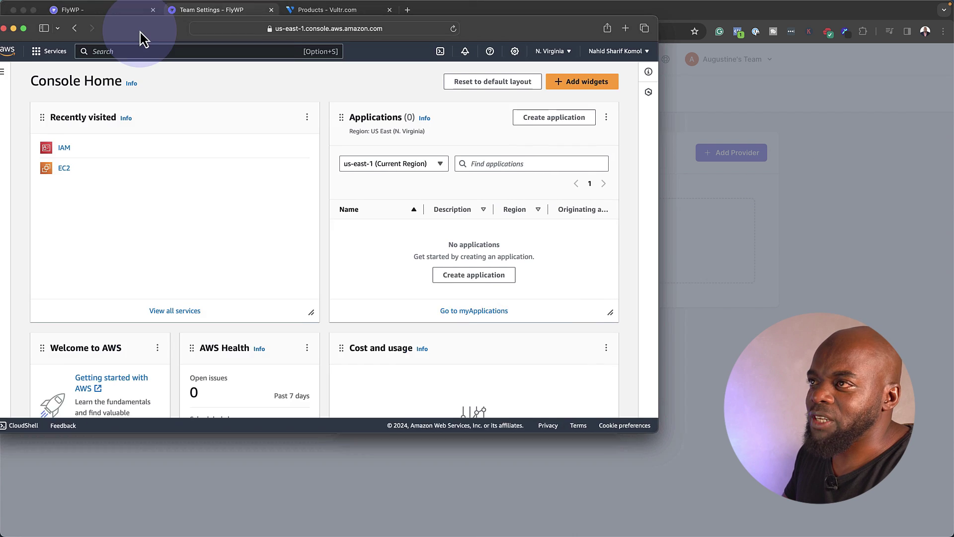
left_click_drag(187, 13, 148, 16)
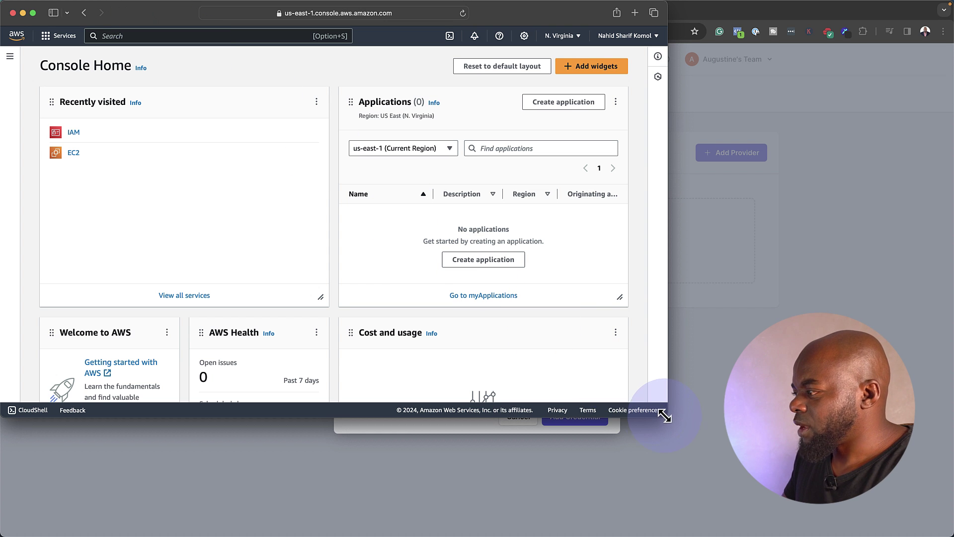
left_click_drag(666, 417, 741, 465)
double_click(743, 467)
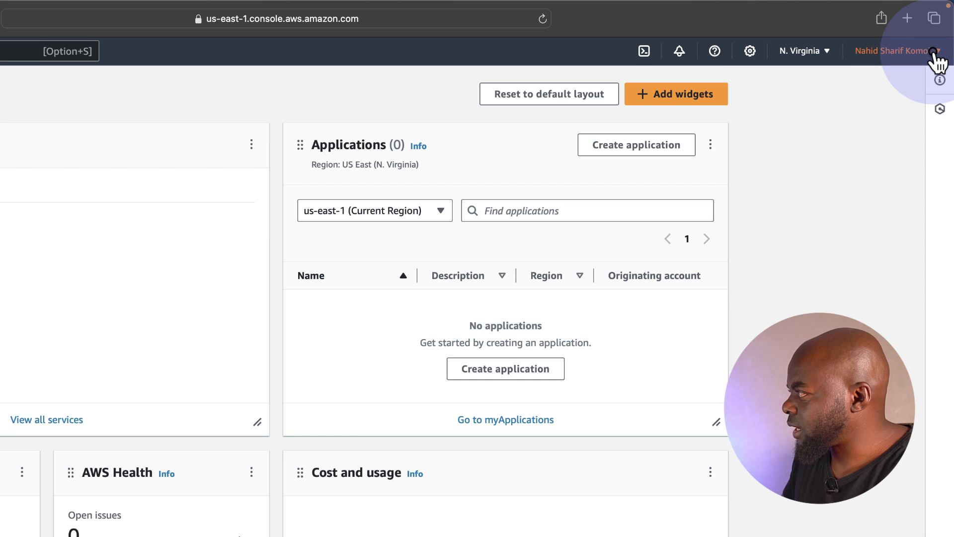
Create a root access key in the account's security credentials, acknowledging that it is not a best practice
left_click(935, 52)
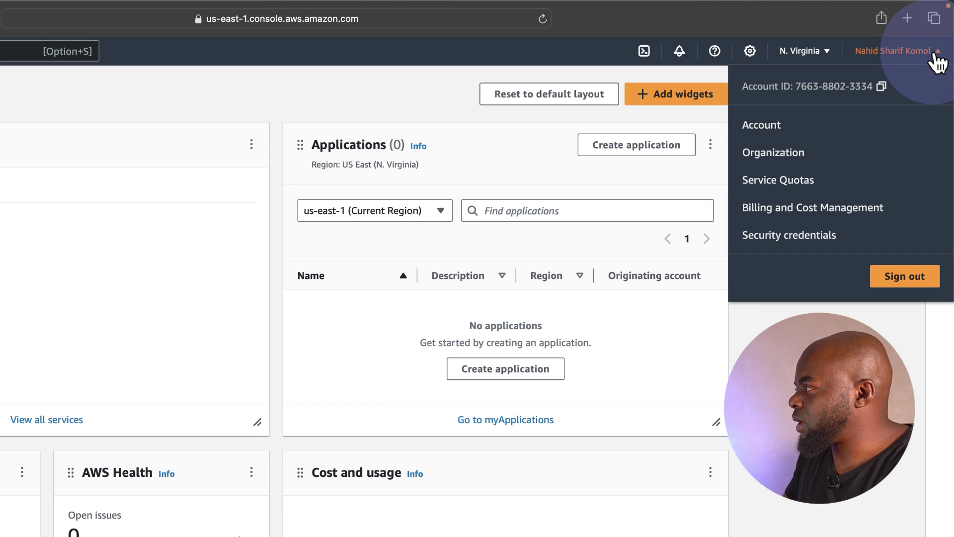
left_click(794, 236)
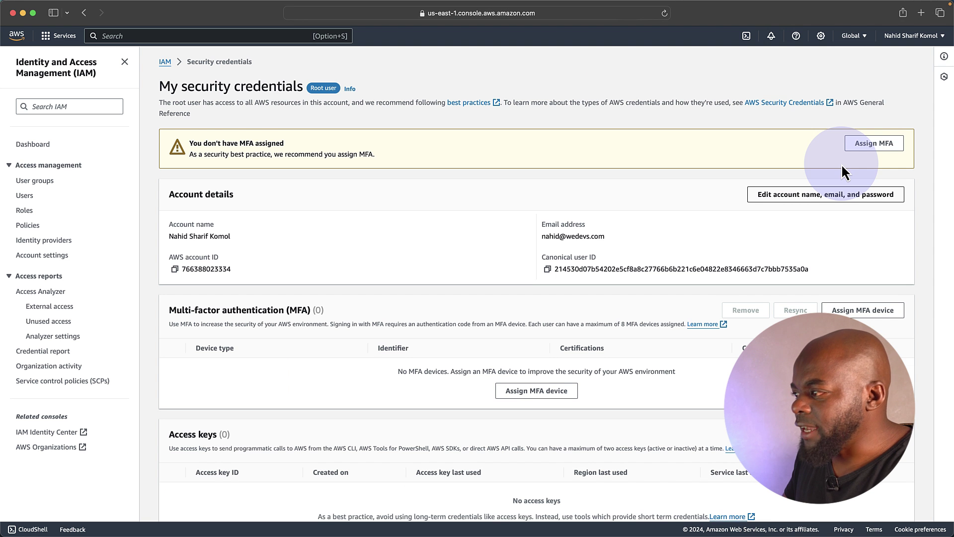
scroll(842, 167, "down", 2)
scroll(842, 167, "down", 3)
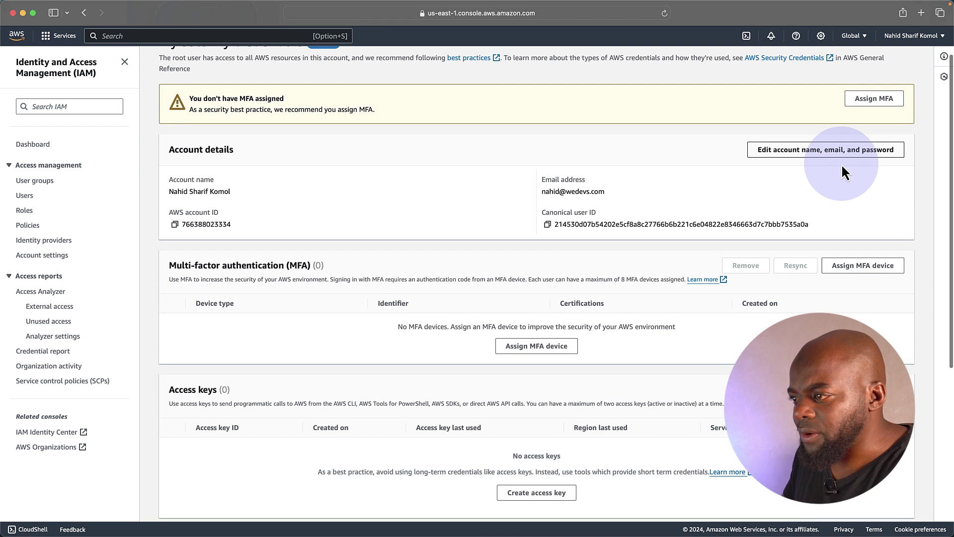
scroll(842, 171, "down", 2)
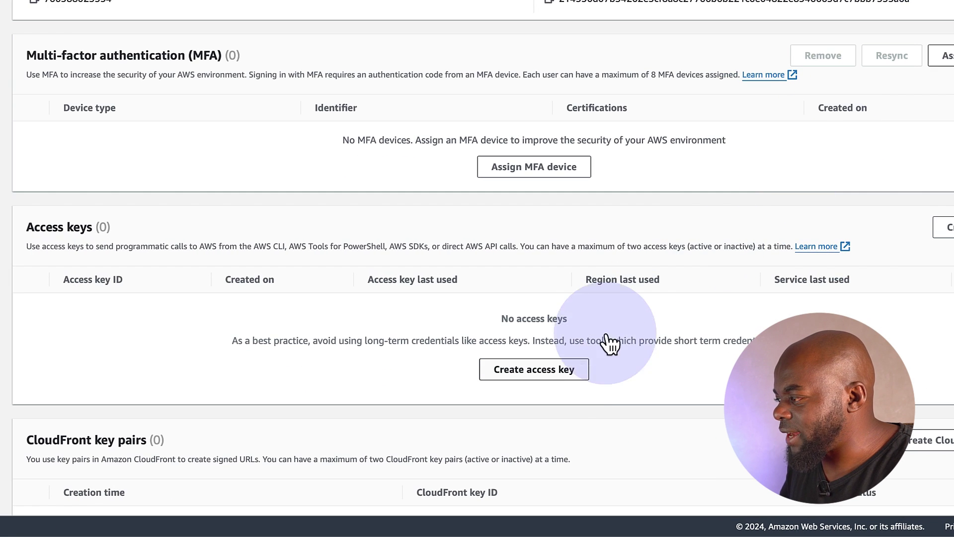
left_click(566, 374)
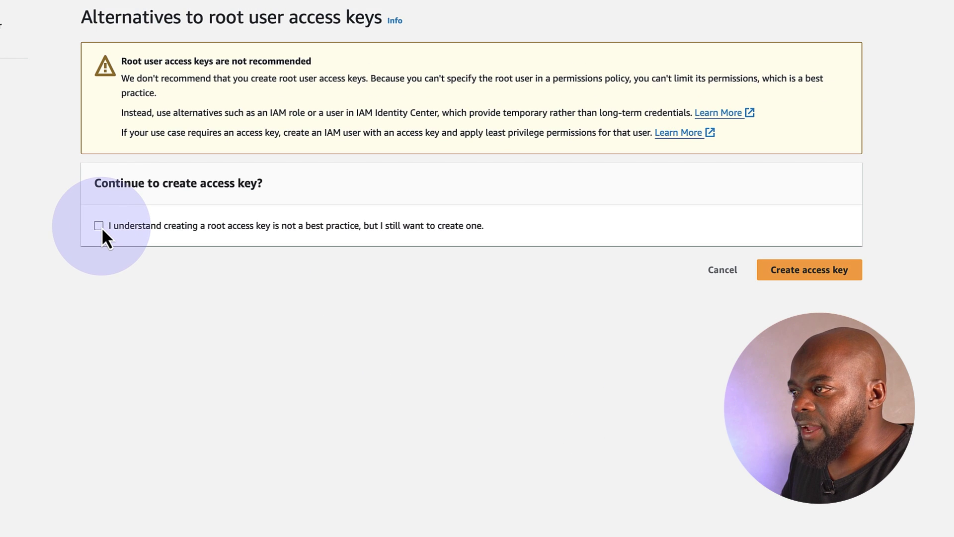
left_click(101, 228)
left_click(784, 278)
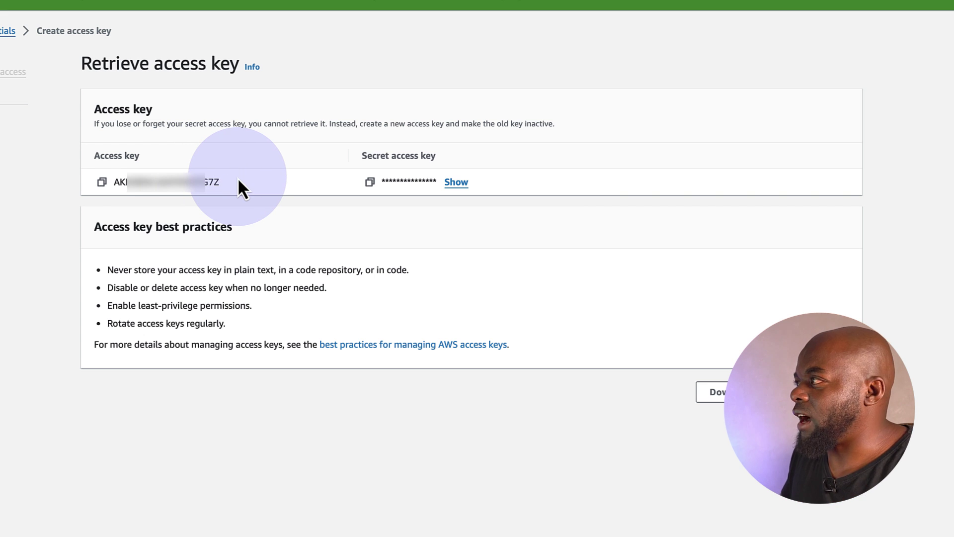
Copy the new AWS access key and paste it as the Access Key ID in FlyWP's provider form
left_click(102, 182)
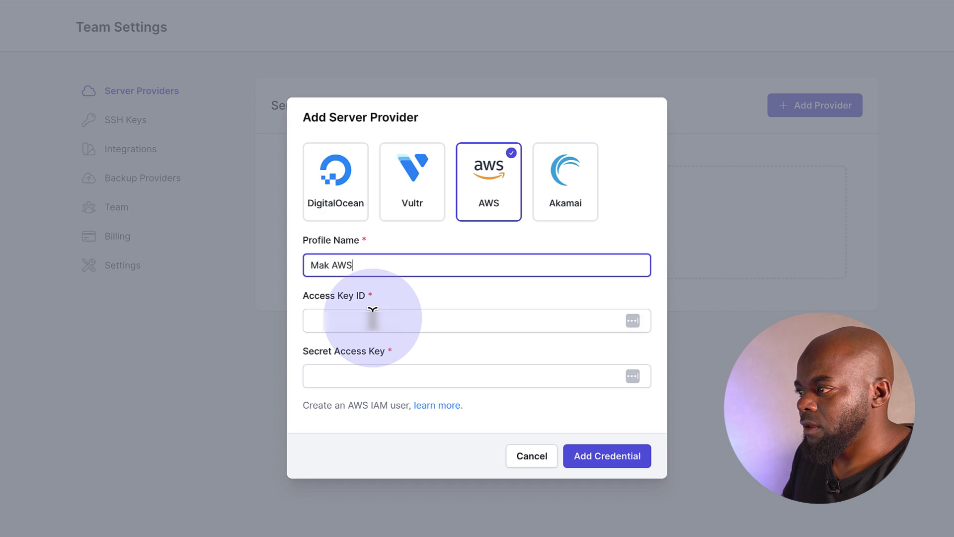
left_click(373, 318)
key("ctrl+v")
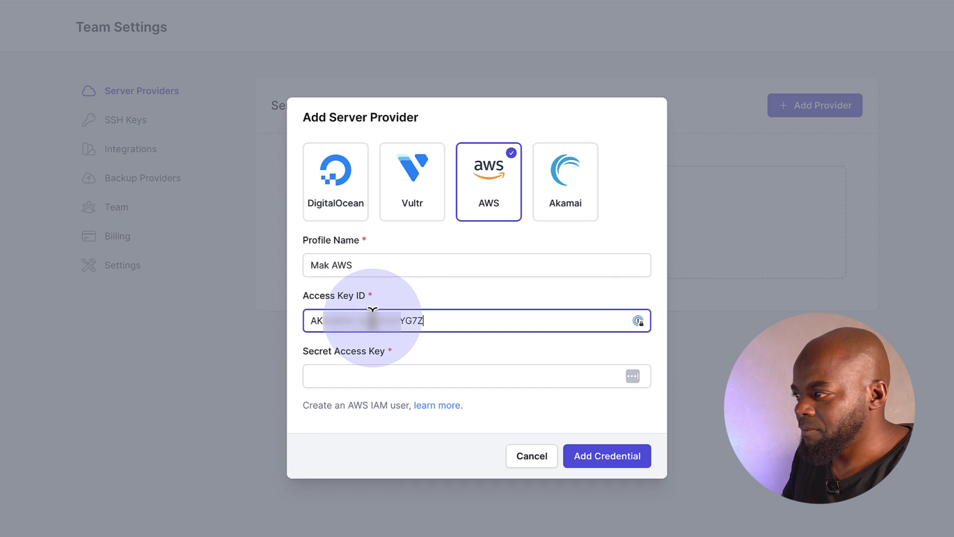
Copy the AWS secret key into FlyWP's Secret Access Key field and add the credential
left_click(326, 375)
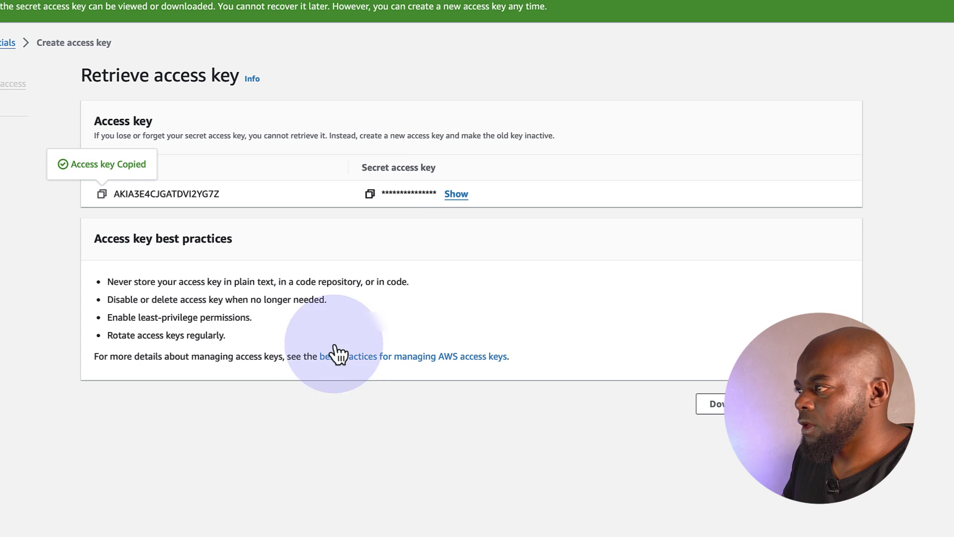
left_click(371, 194)
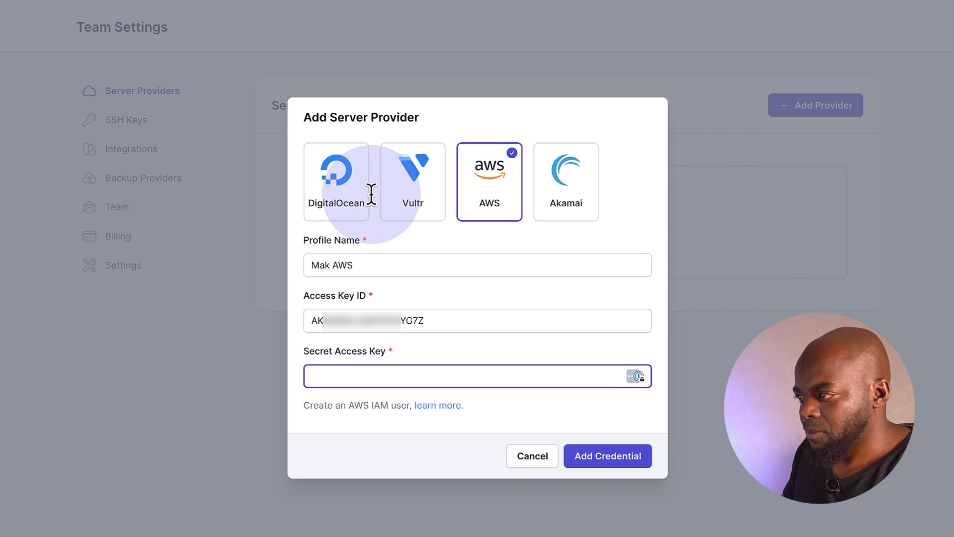
key("ctrl+v")
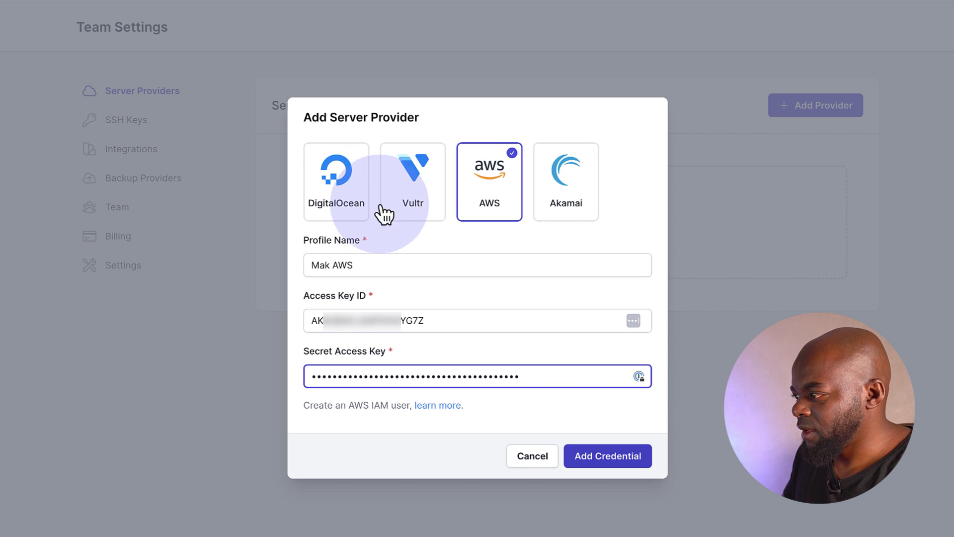
left_click(599, 457)
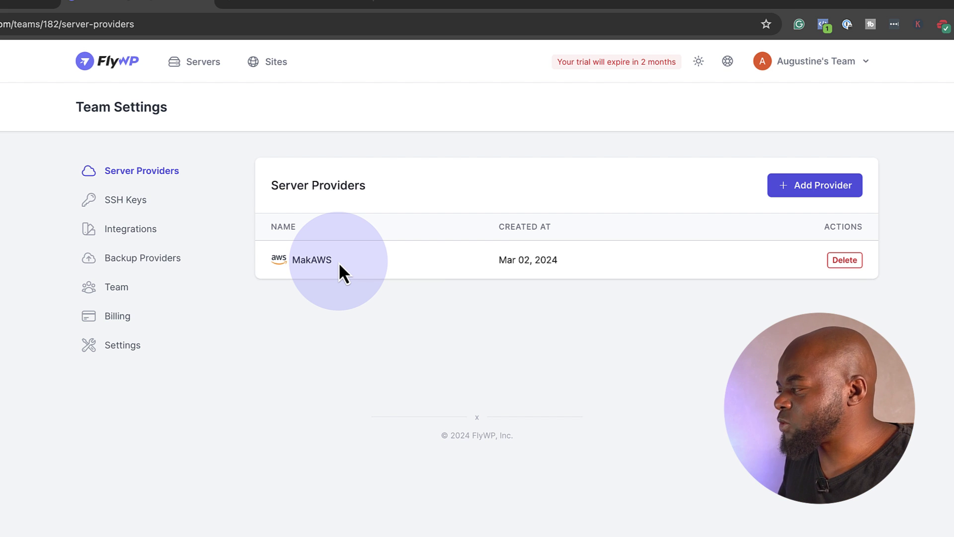
Start adding another server provider, choosing Vultr and naming the profile "Mak V"
left_click(821, 187)
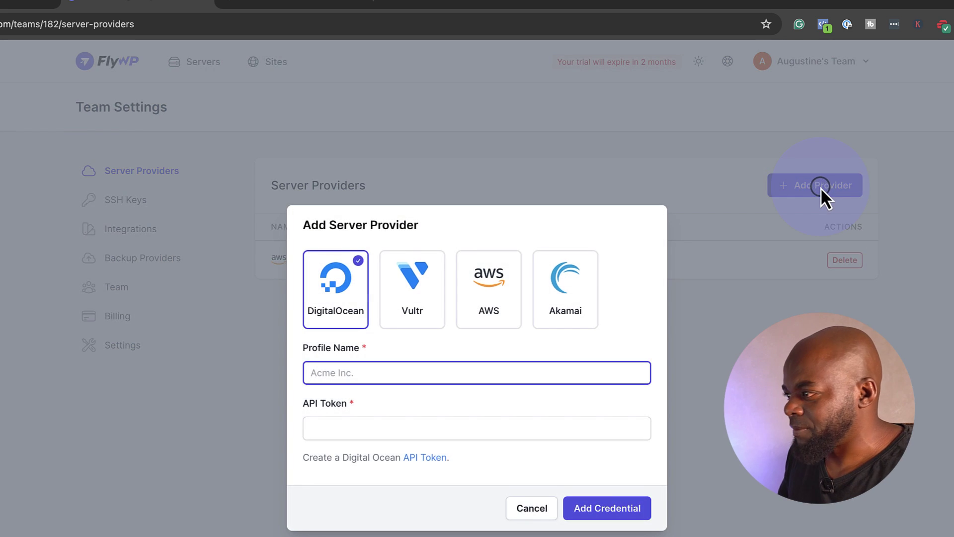
left_click(414, 303)
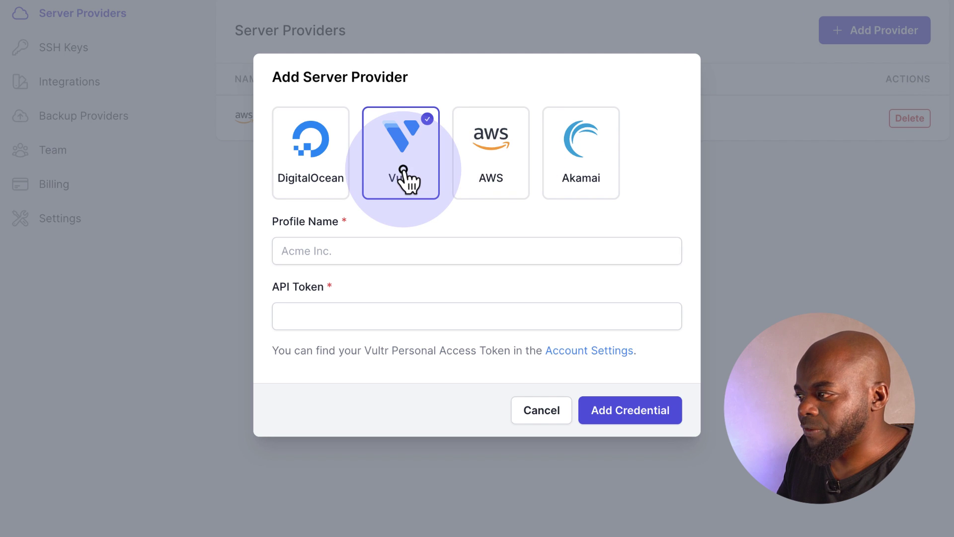
left_click(330, 255)
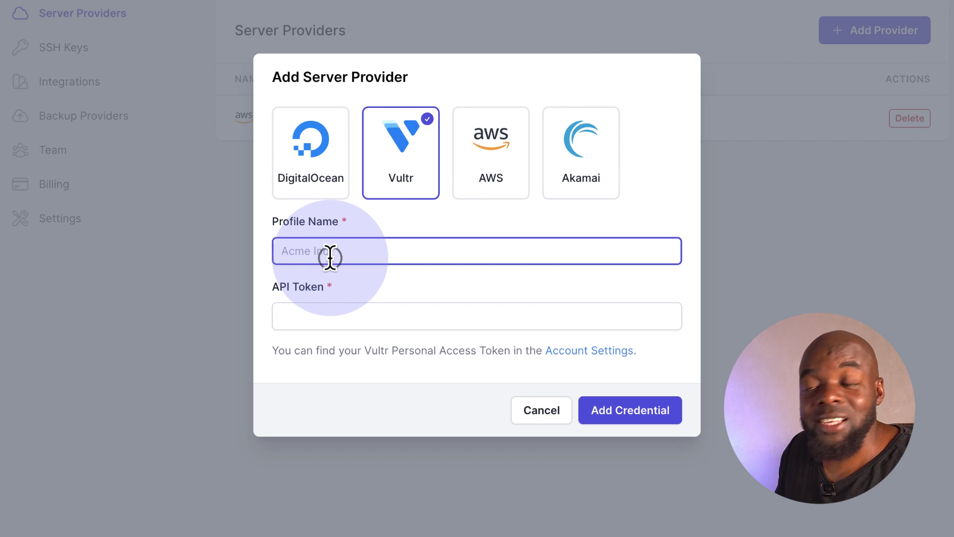
type("Mak")
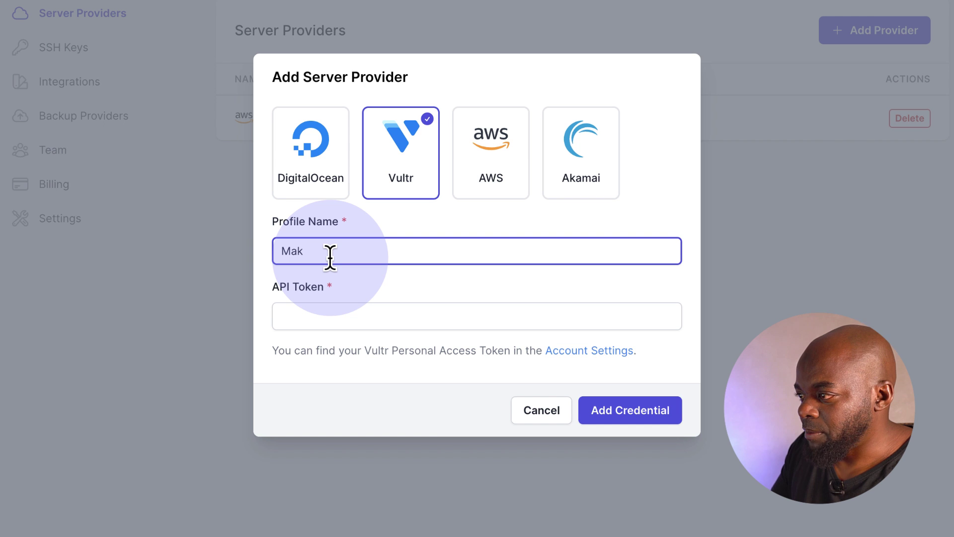
type(" V")
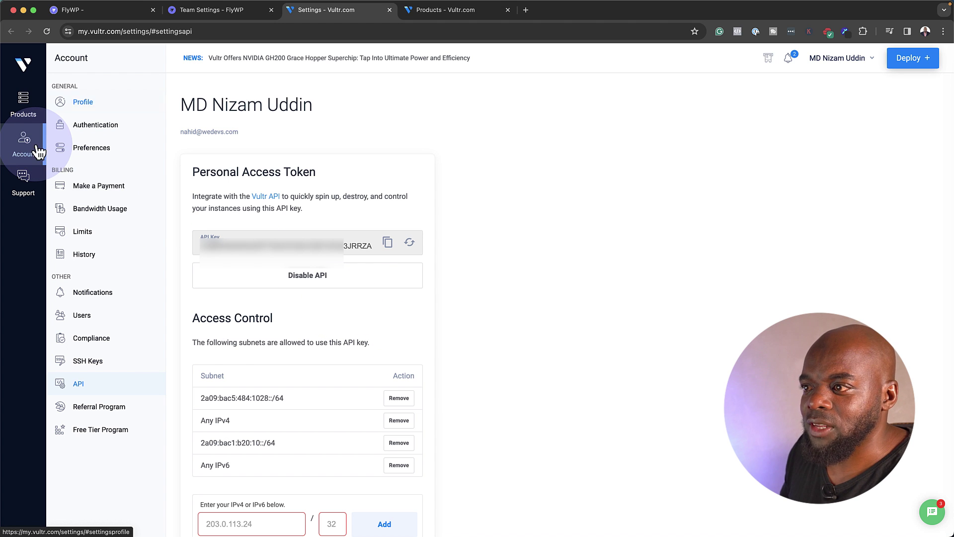
Copy the Vultr personal access token, paste it as the API token in FlyWP's provider form, and add the credential
left_click(108, 391)
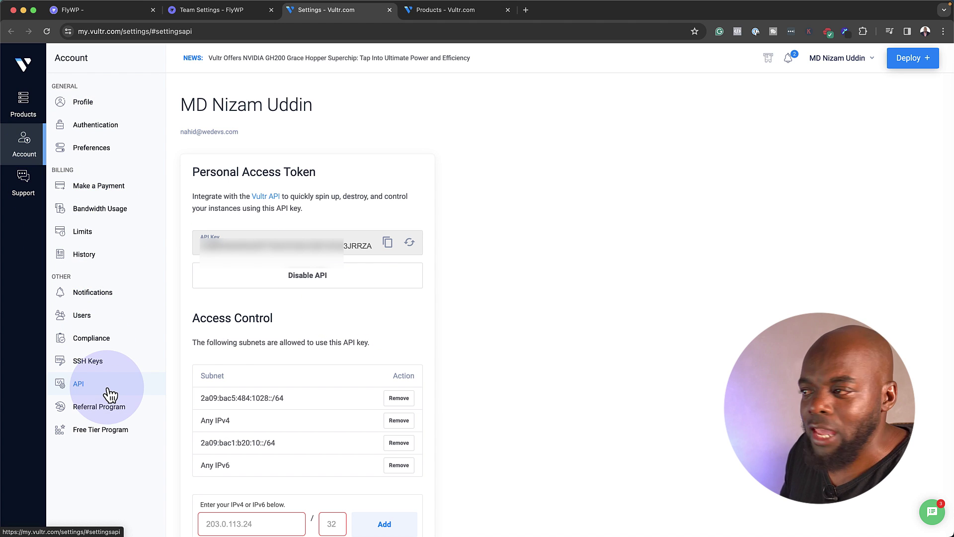
left_click(388, 243)
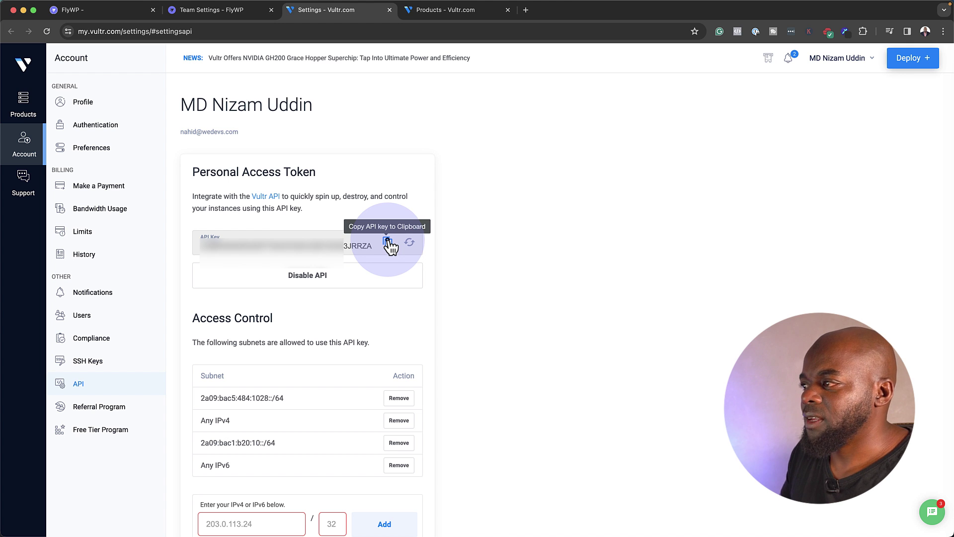
key("super+alt+Left")
left_click(363, 334)
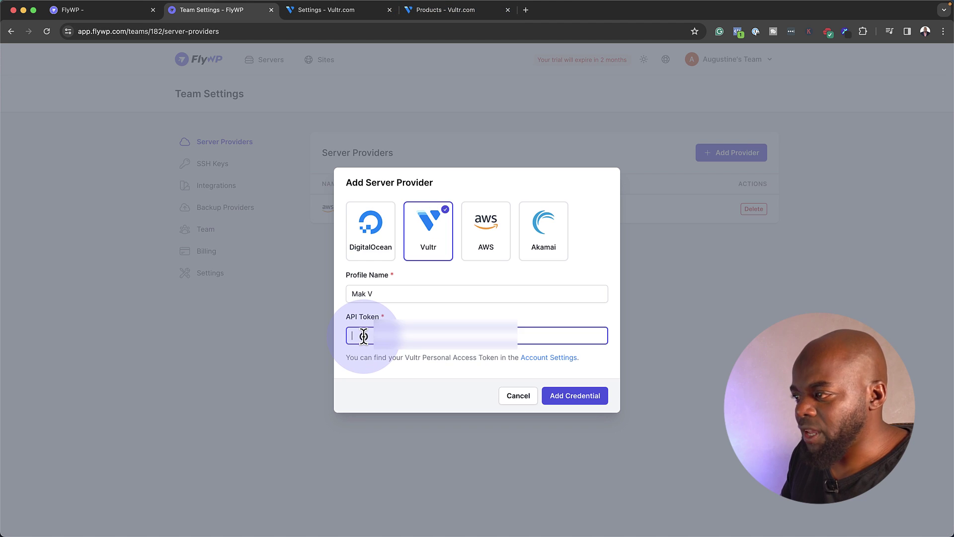
key("super+v")
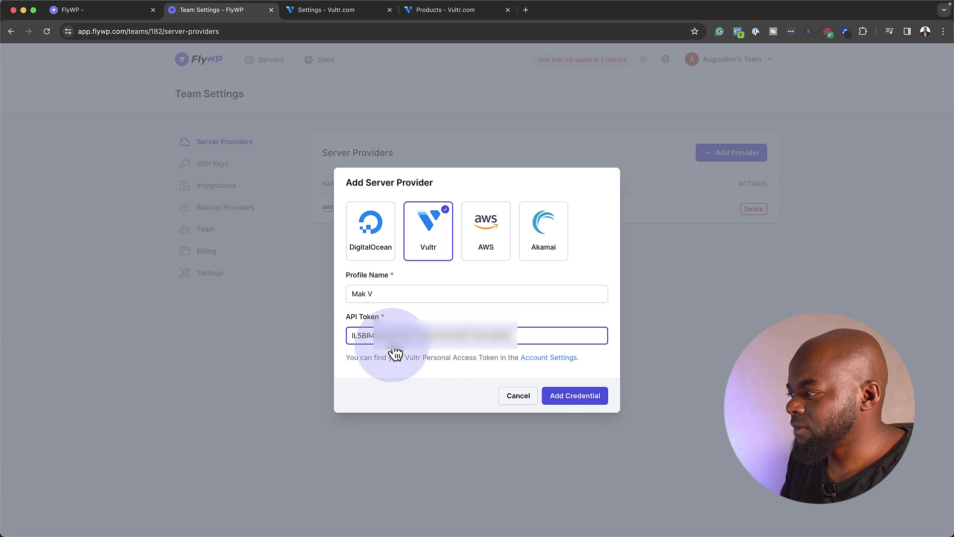
left_click(564, 398)
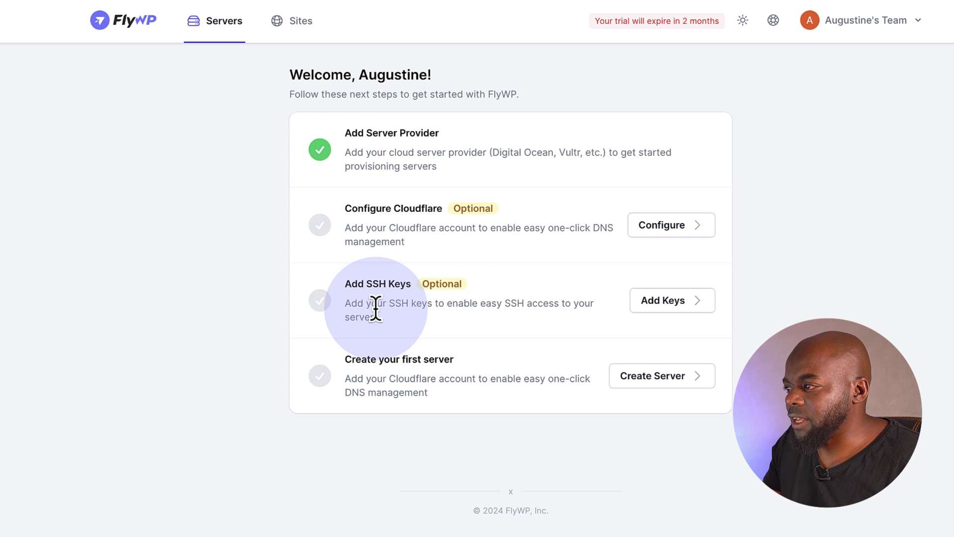
Start creating a server with DigitalOcean as the provider and Mak DO as the credential
left_click(633, 377)
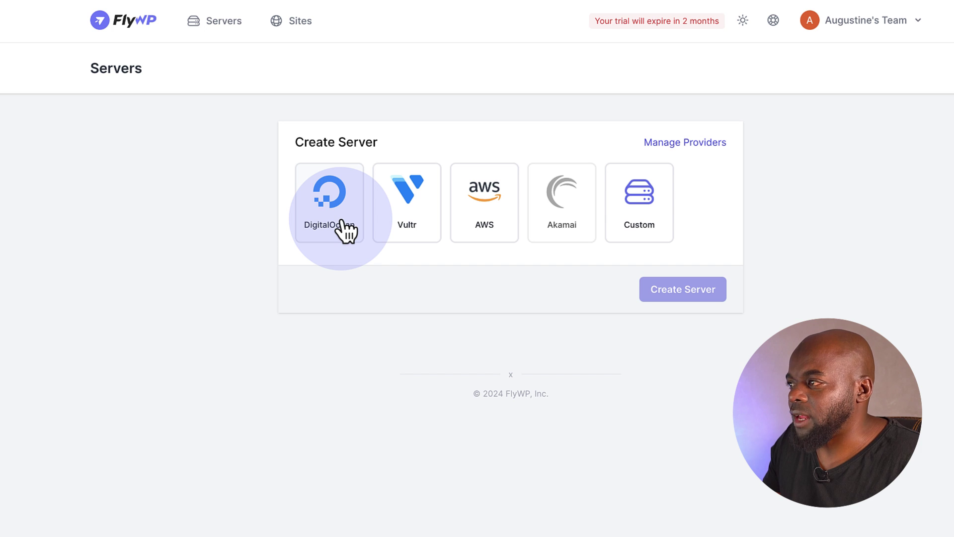
left_click(347, 230)
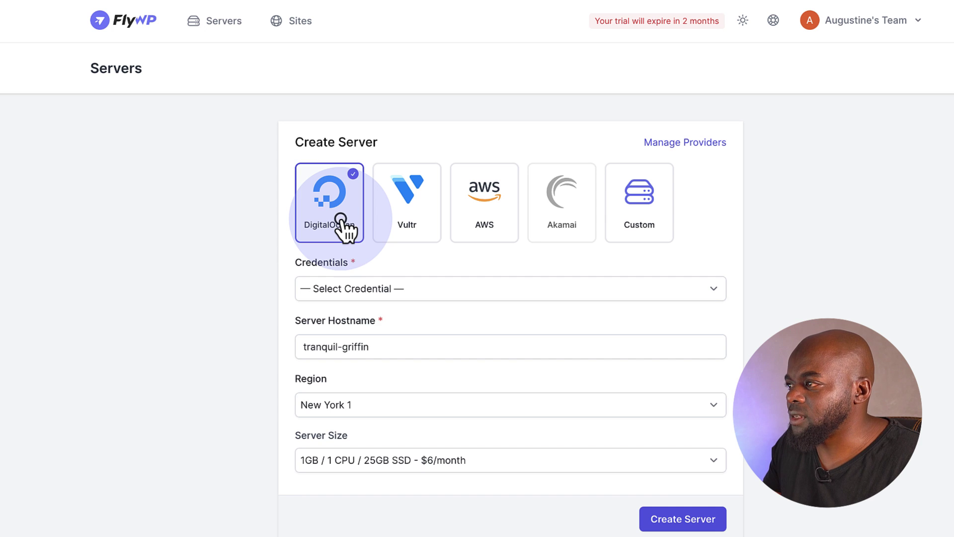
left_click(379, 287)
key("Down")
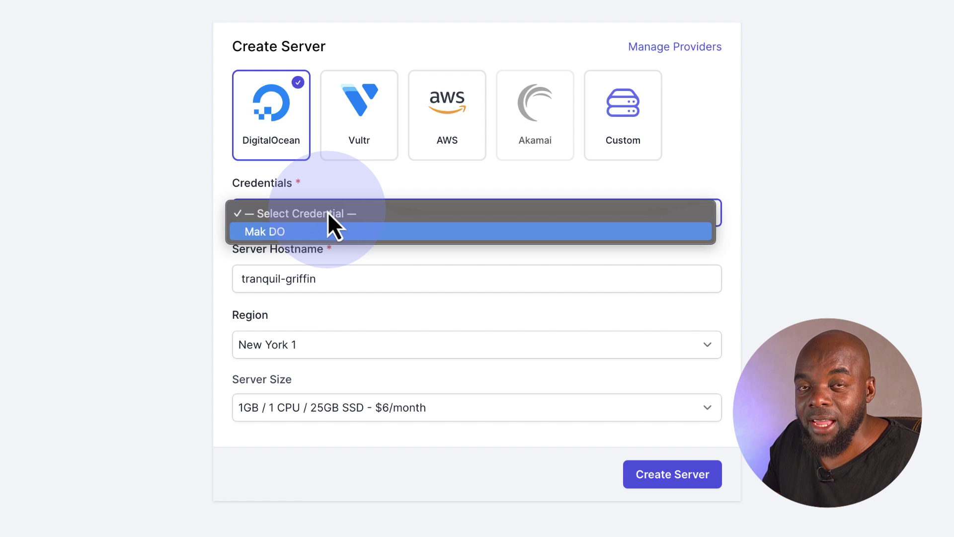
left_click(309, 236)
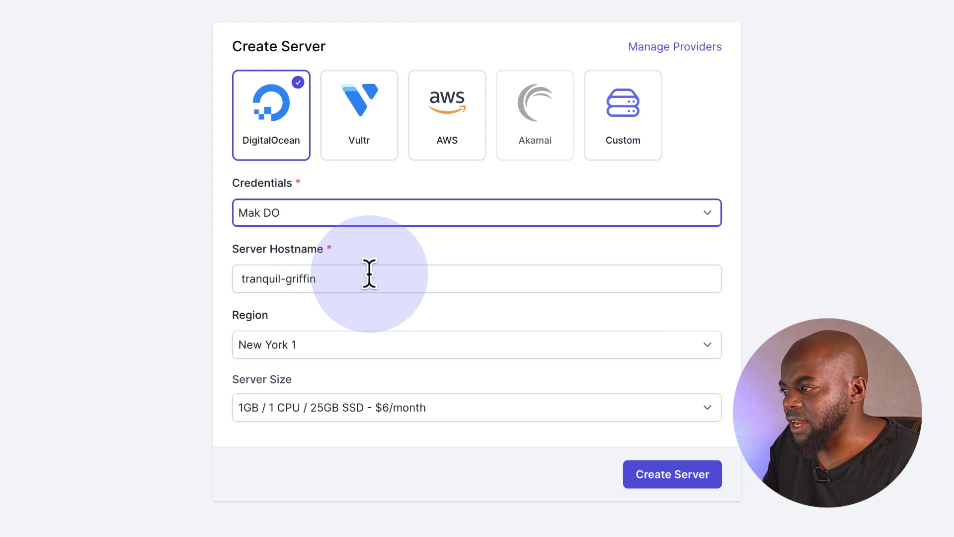
Set the DigitalOcean server's region to Amsterdam 3 and review the available server sizes
left_click(538, 348)
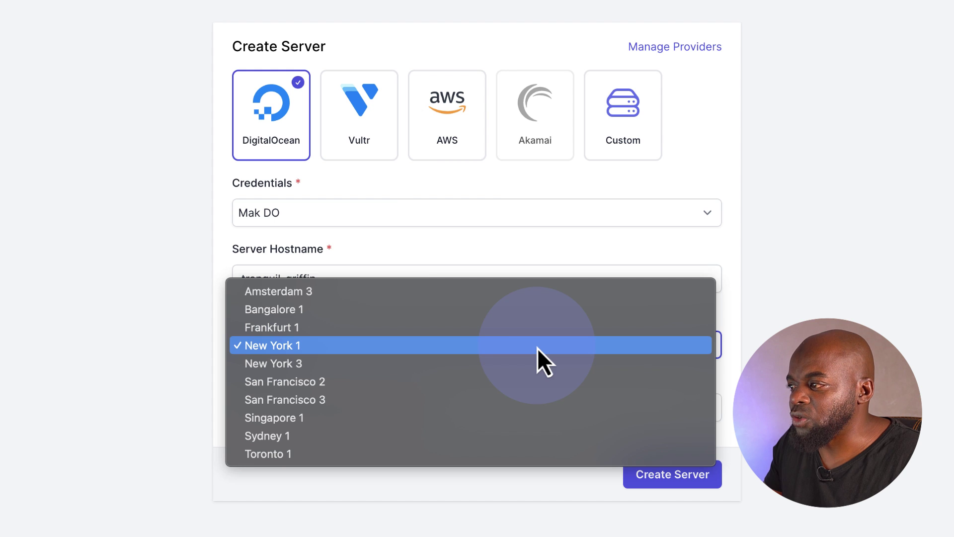
left_click(362, 294)
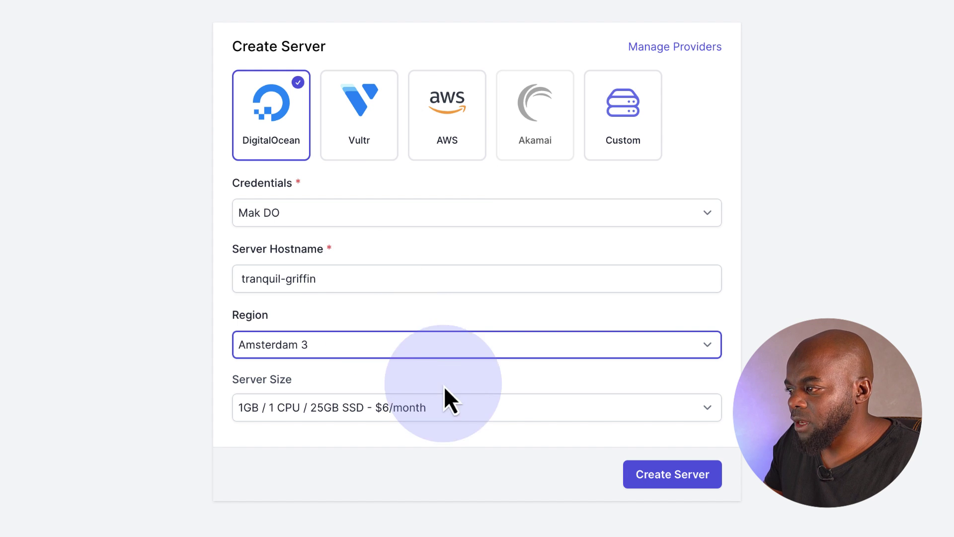
left_click(467, 411)
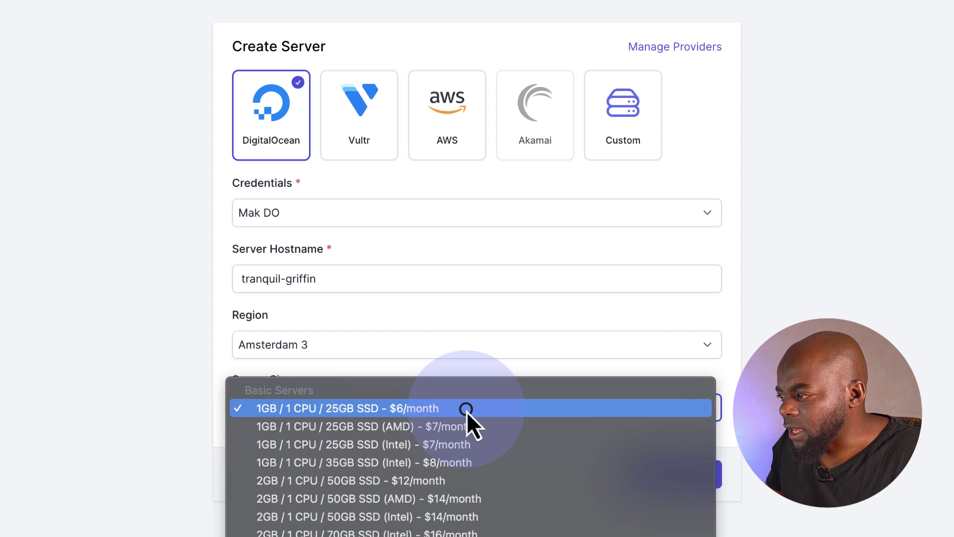
scroll(492, 500, "down", 10)
scroll(495, 505, "down", 15)
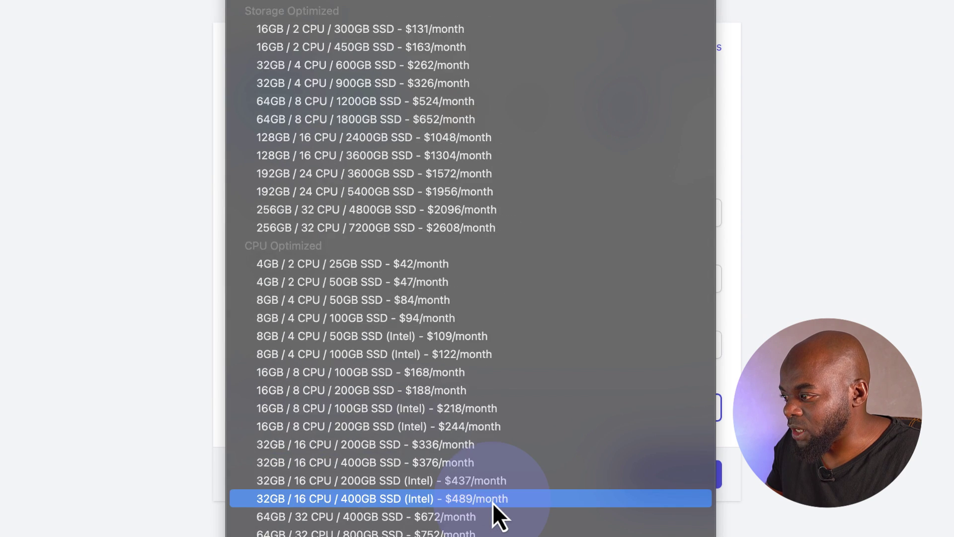
scroll(495, 505, "up", 20)
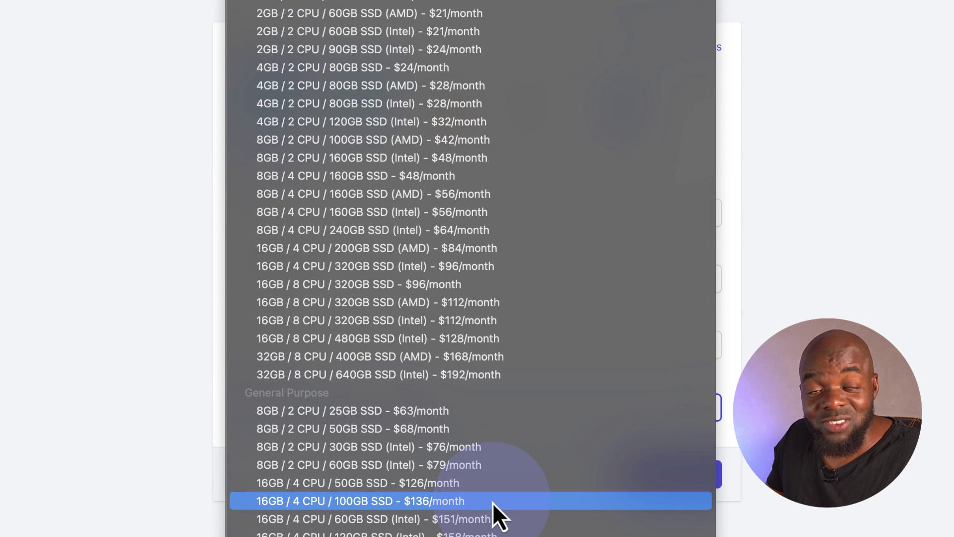
left_click(883, 322)
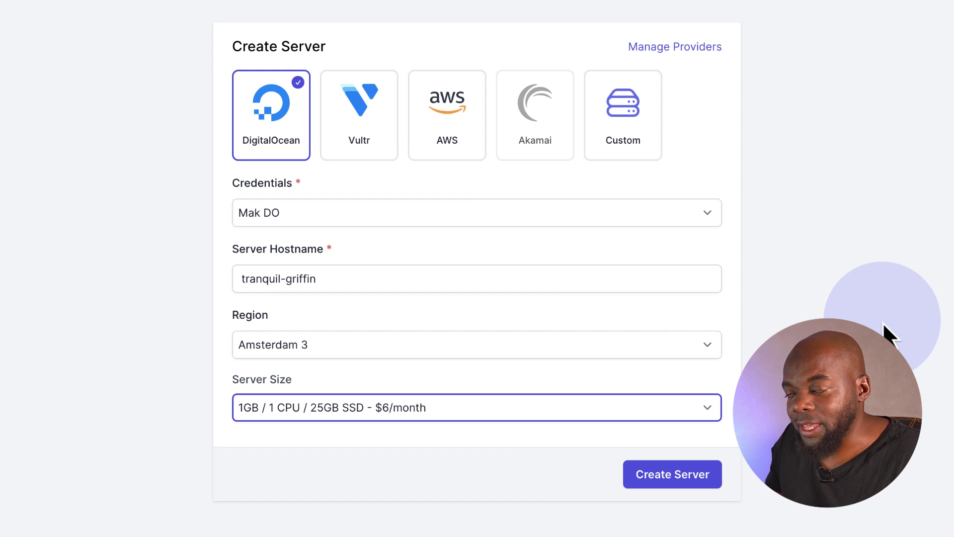
Switch the new server's provider to AWS and select the MakAWS credential
left_click(431, 117)
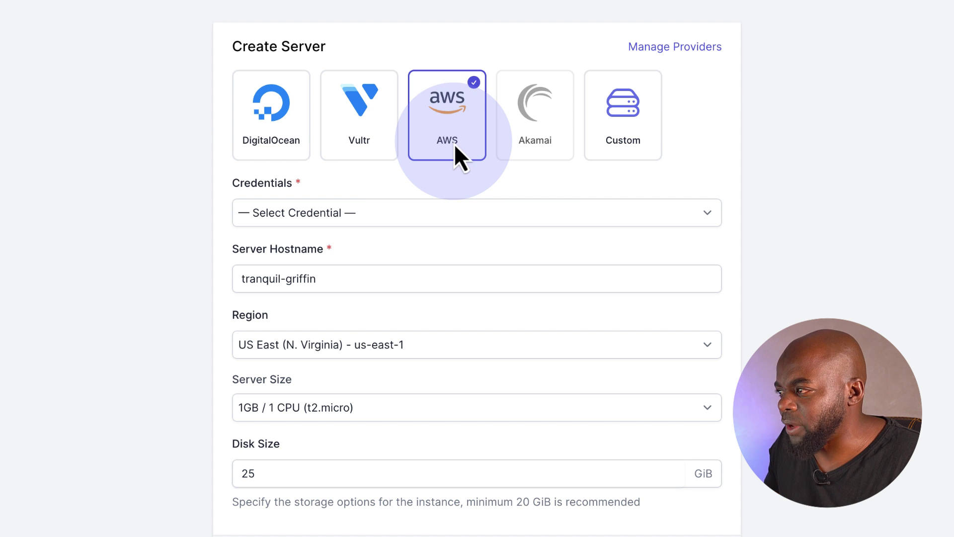
left_click(346, 213)
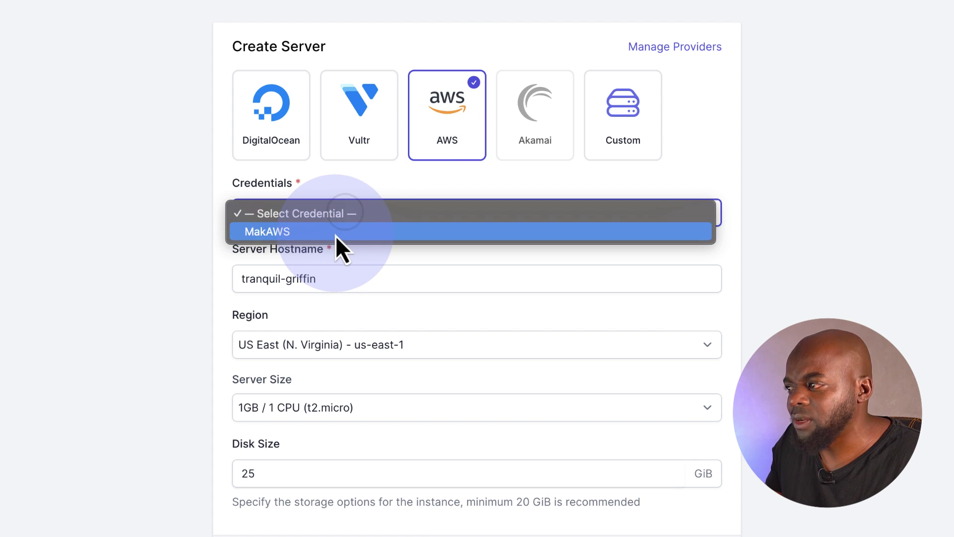
left_click(336, 233)
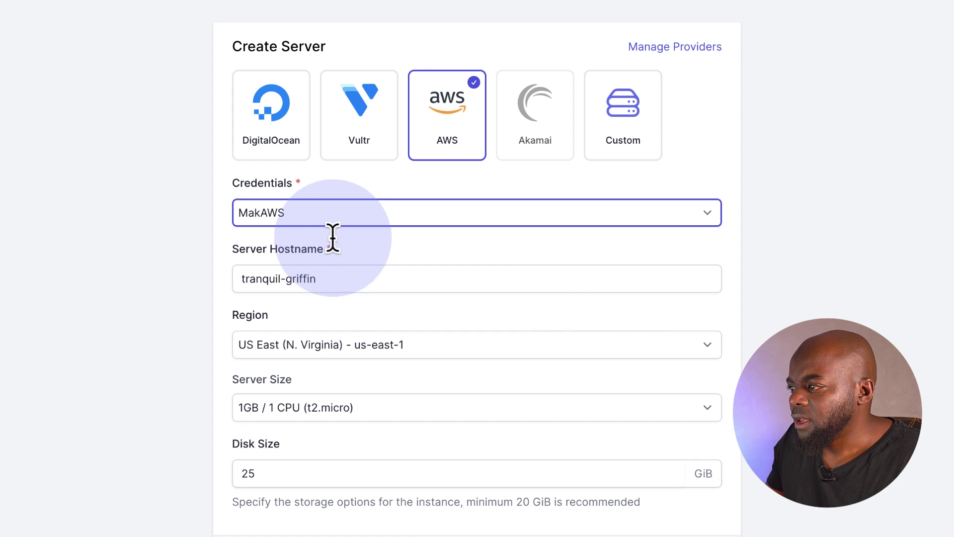
Set the AWS server's region to Europe (London) - eu-west-2 and create the server
left_click(290, 347)
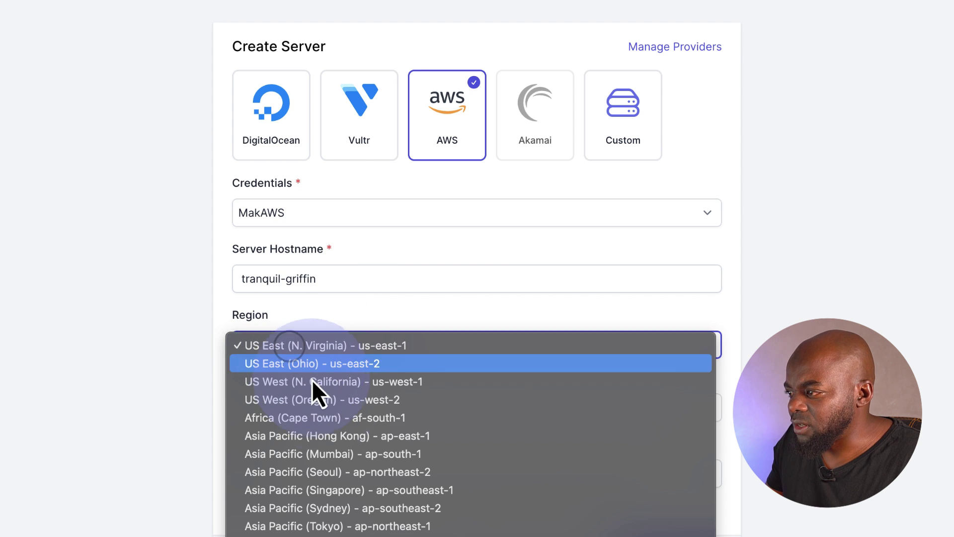
scroll(402, 507, "down", 2)
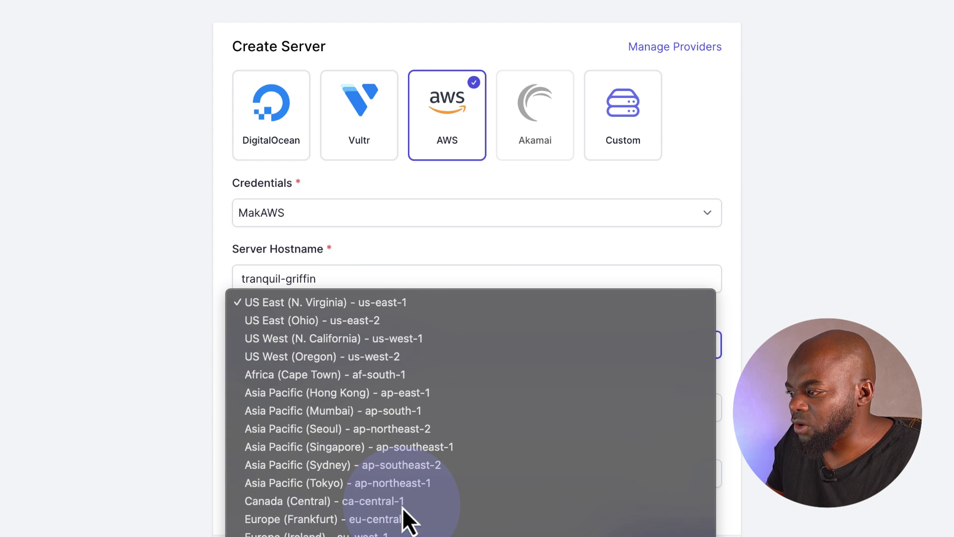
left_click(377, 534)
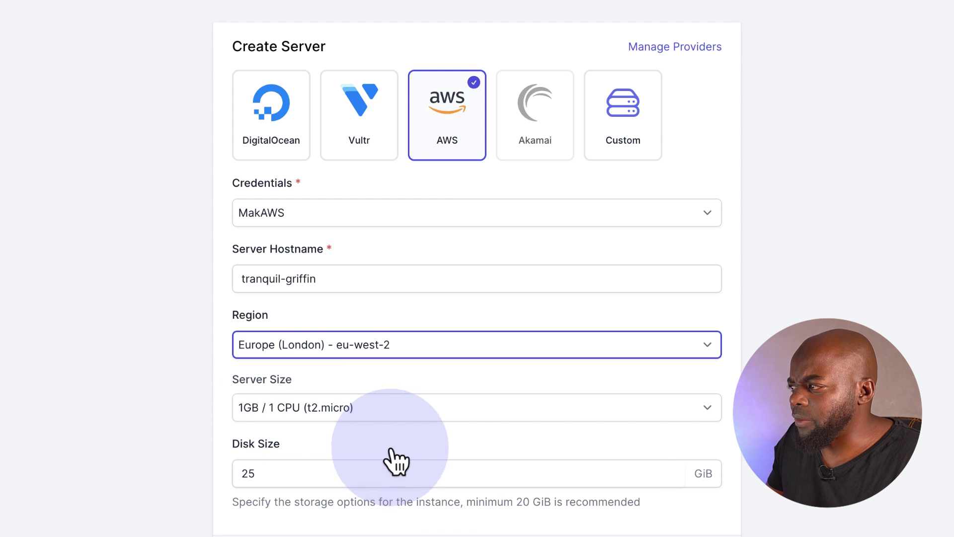
left_click(598, 475)
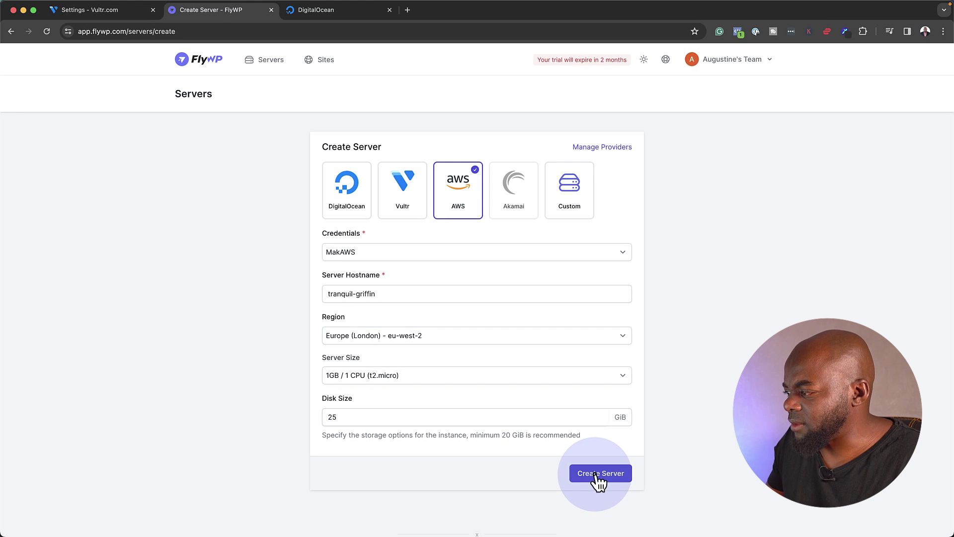
left_click(595, 475)
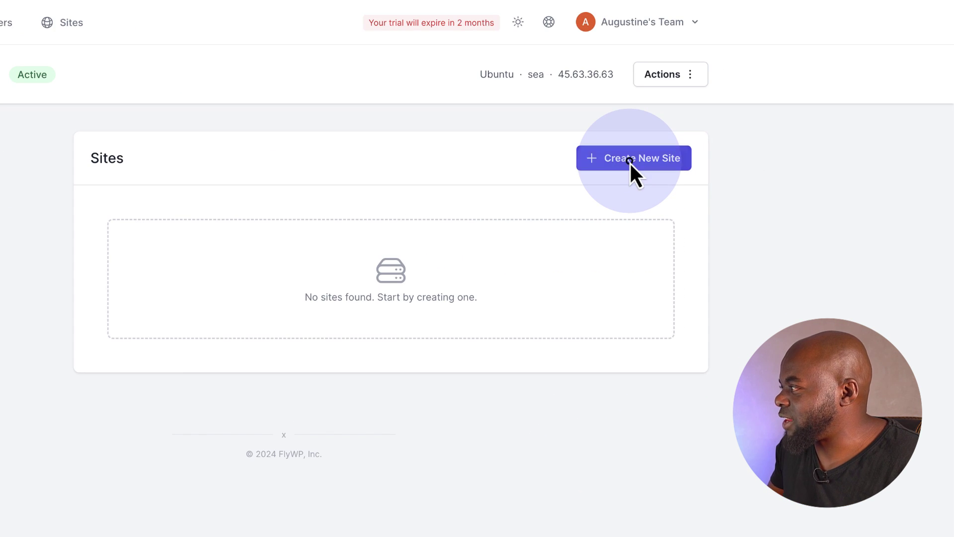
Start an instant site on the ethereal-gryphon server, keeping the flywp.xyz test domain and PHP 7.4
left_click(631, 163)
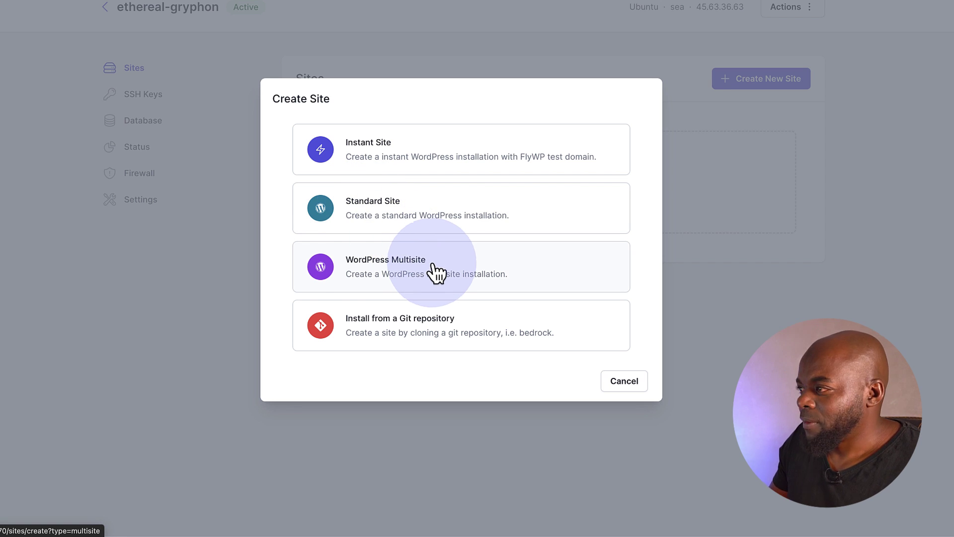
left_click(444, 149)
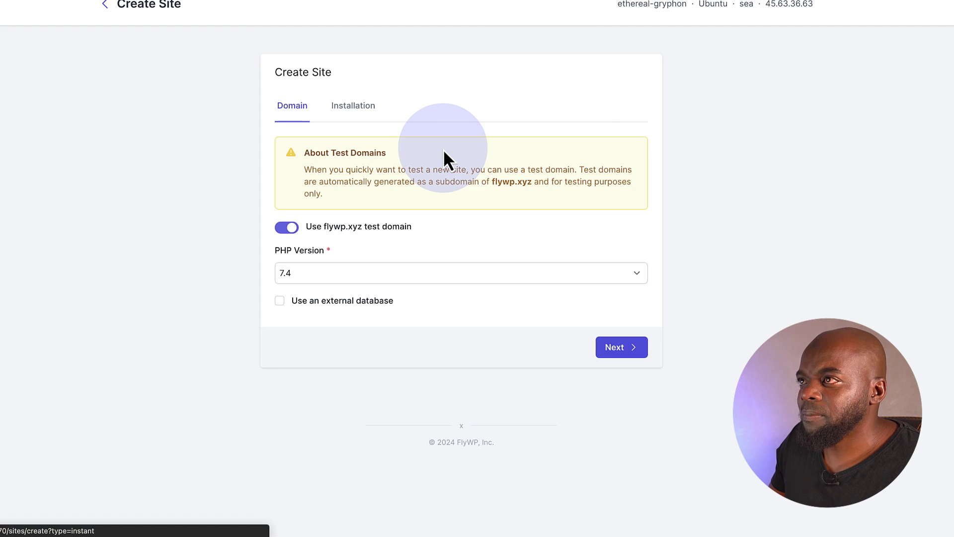
left_click(616, 347)
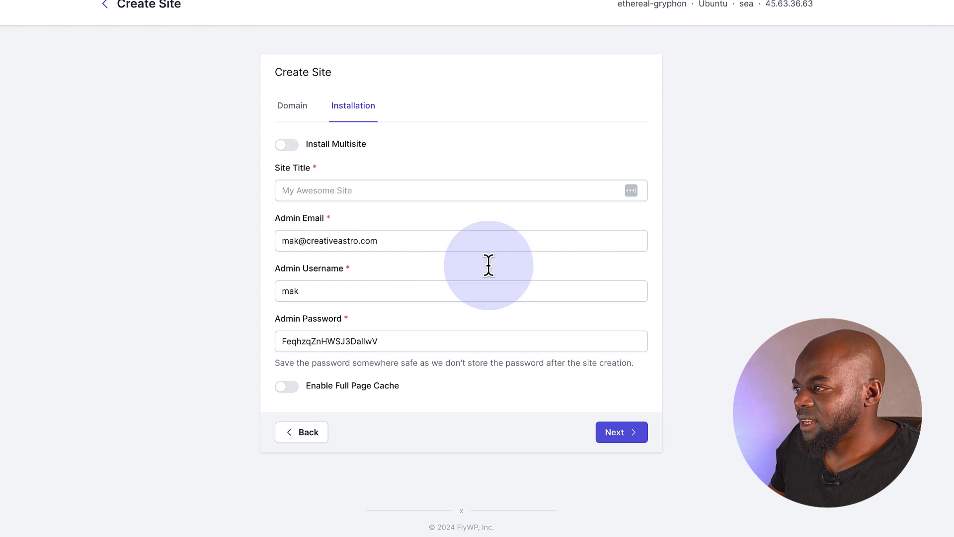
Title the site "maksite" and submit the installation details with the prefilled admin credentials
left_click(308, 190)
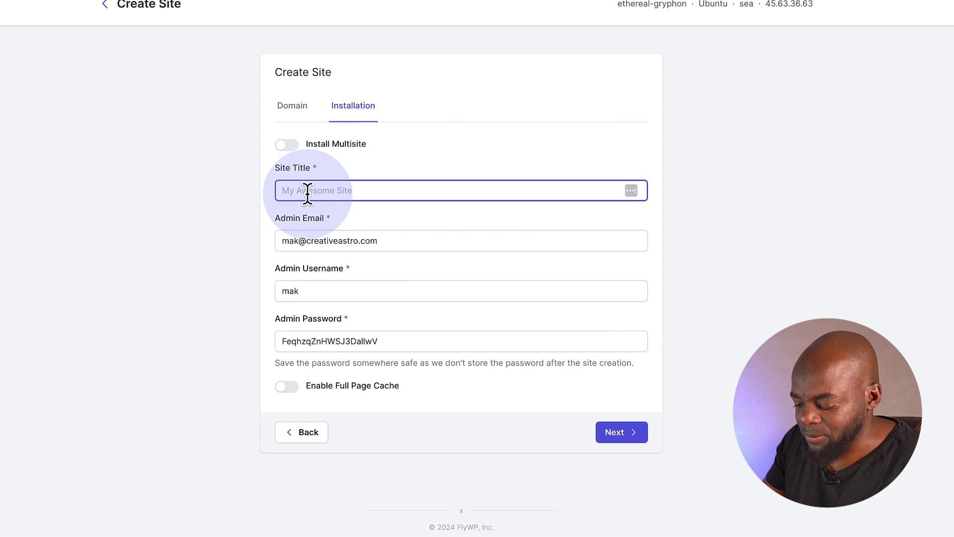
type("mak")
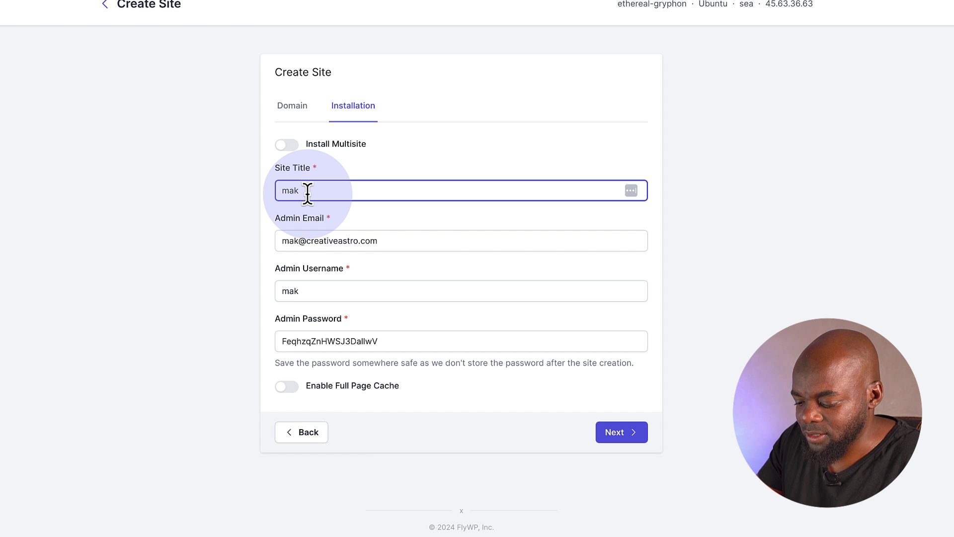
type("site")
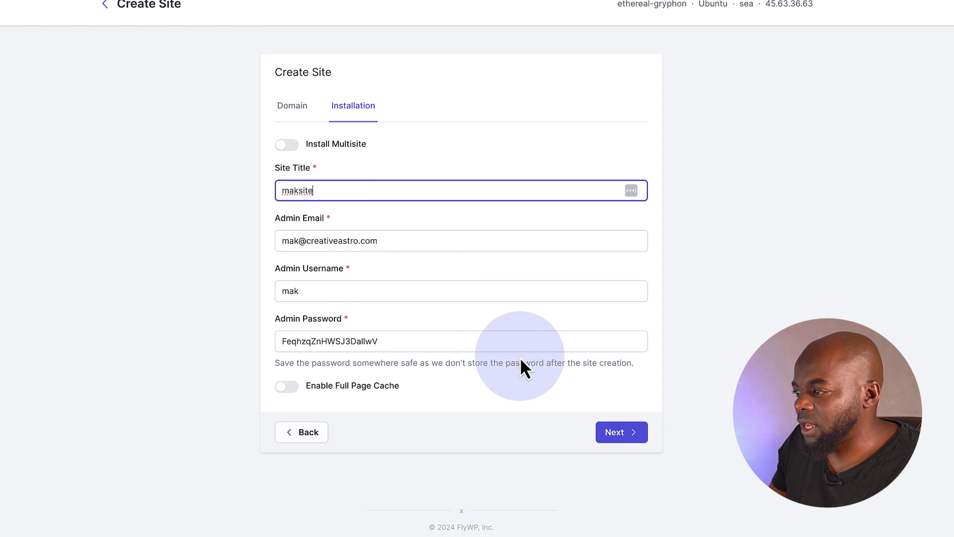
left_click(622, 435)
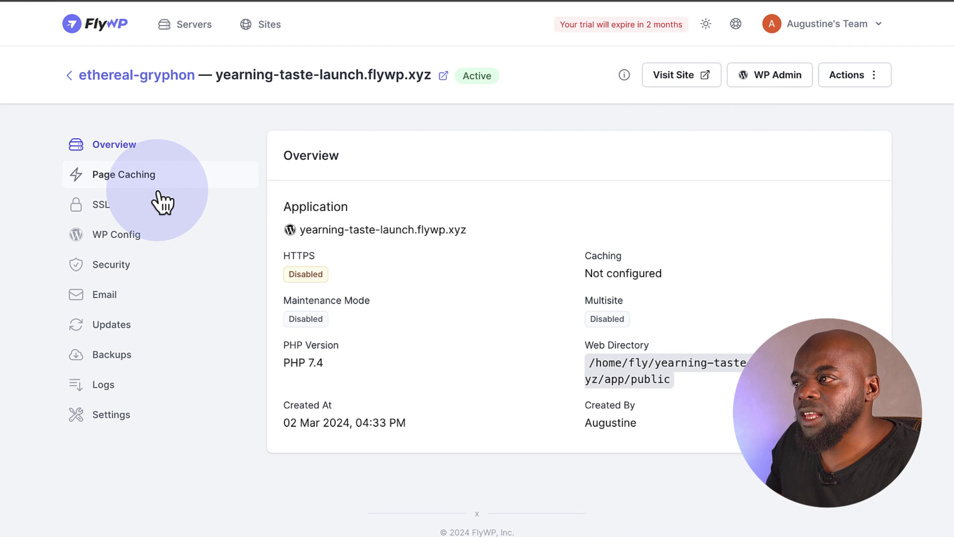
Review the new site's Page Caching, SSL, WP Config, Security and Settings pages
left_click(140, 175)
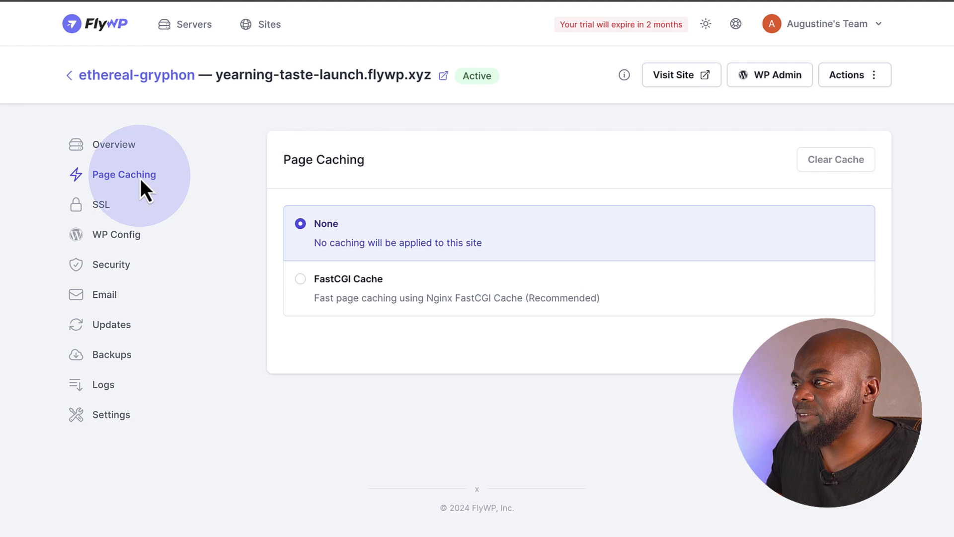
left_click(117, 205)
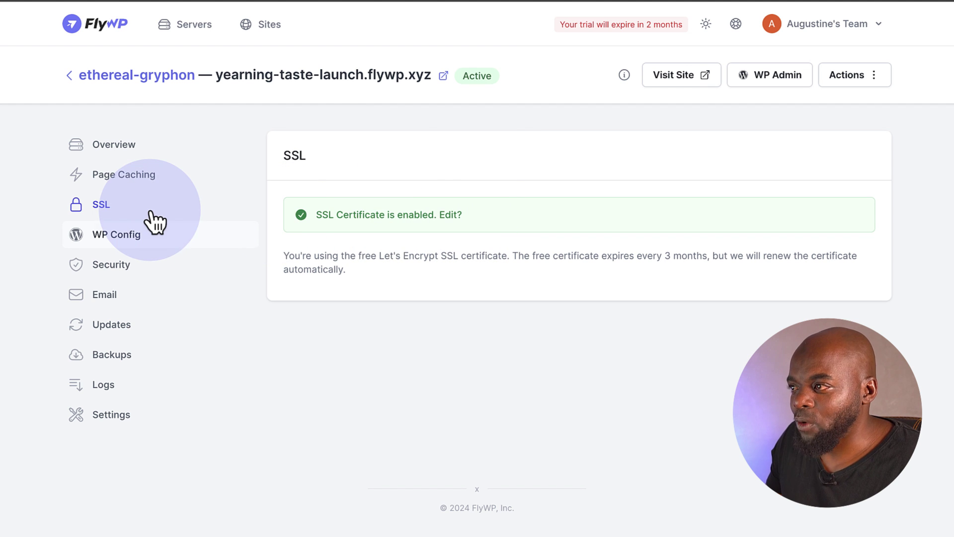
left_click(132, 235)
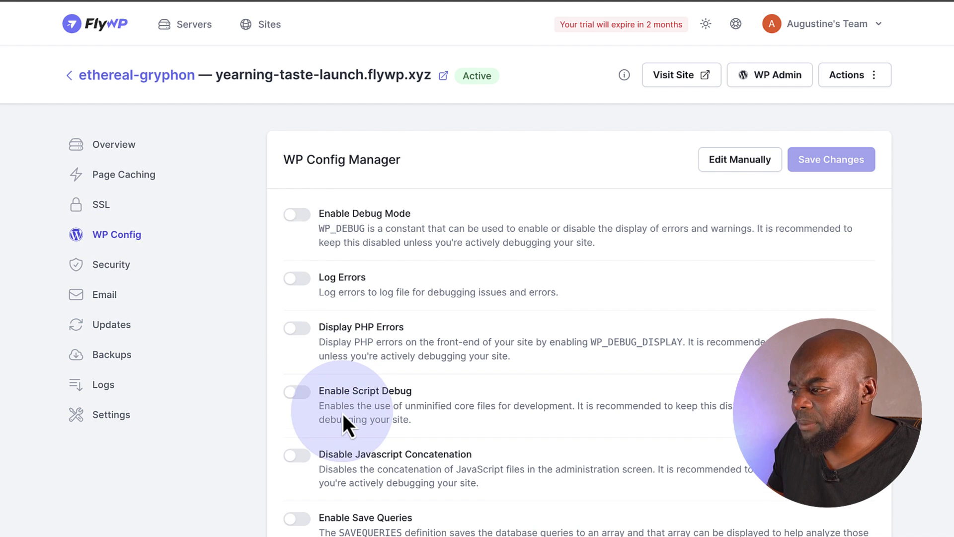
scroll(342, 411, "down", 1)
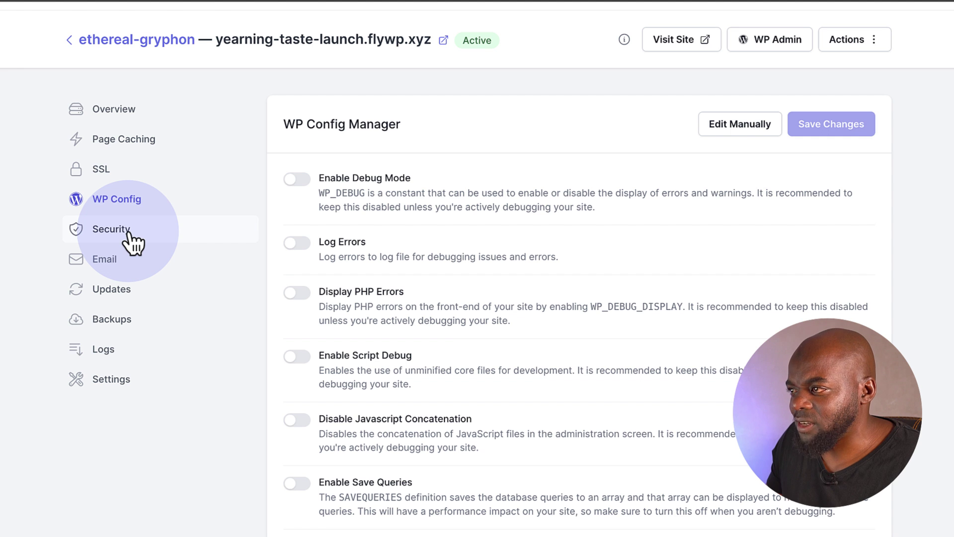
left_click(130, 234)
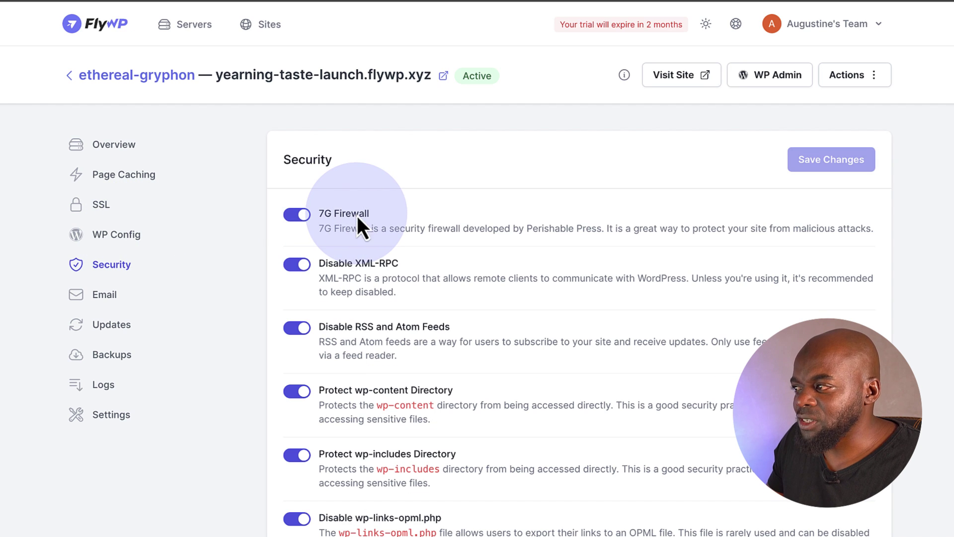
scroll(372, 264, "down", 3)
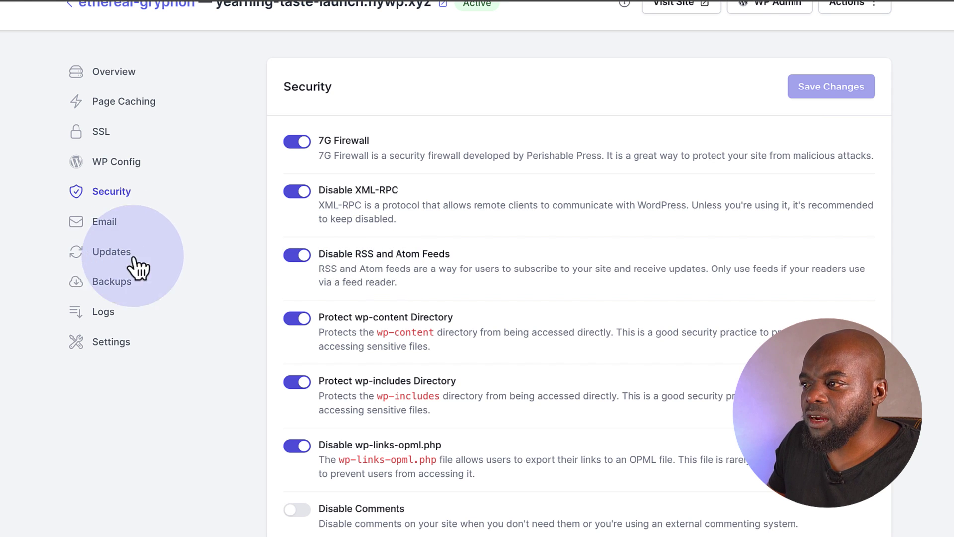
left_click(111, 341)
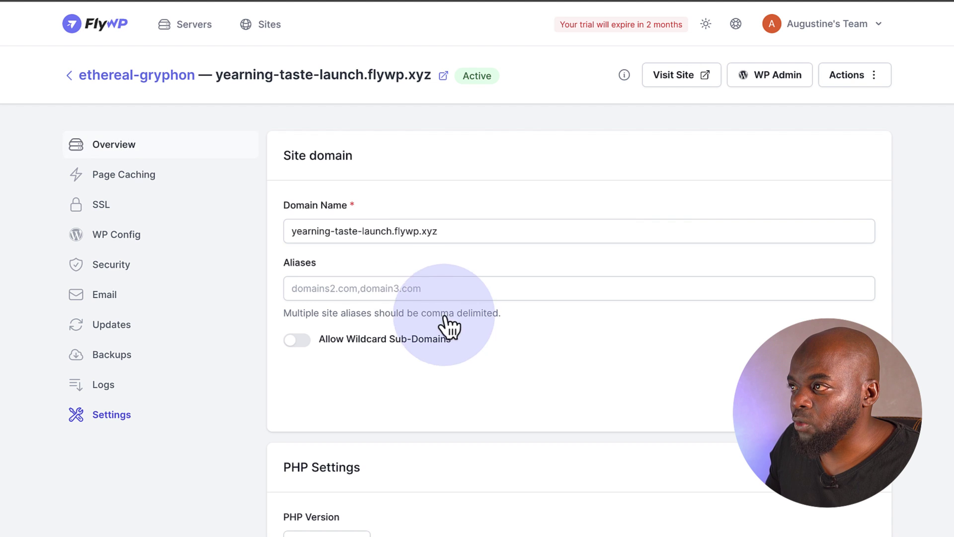
Go back through the server's site list to the servers overview, and open the overview of all sites
left_click(70, 75)
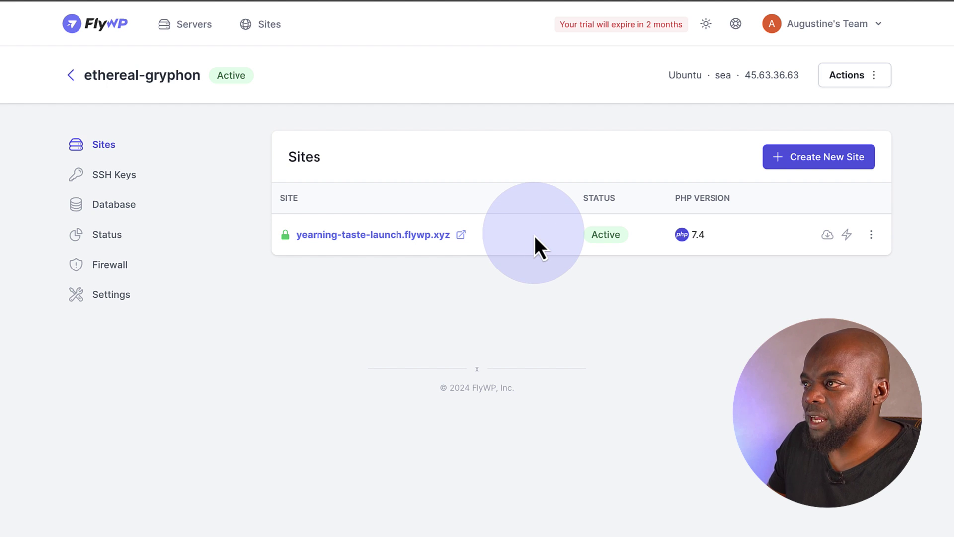
left_click(71, 76)
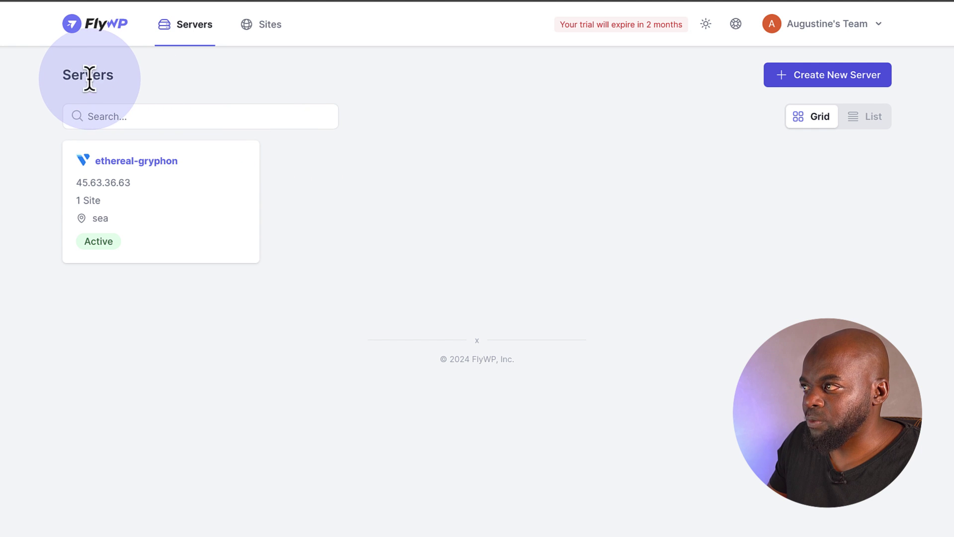
left_click(271, 25)
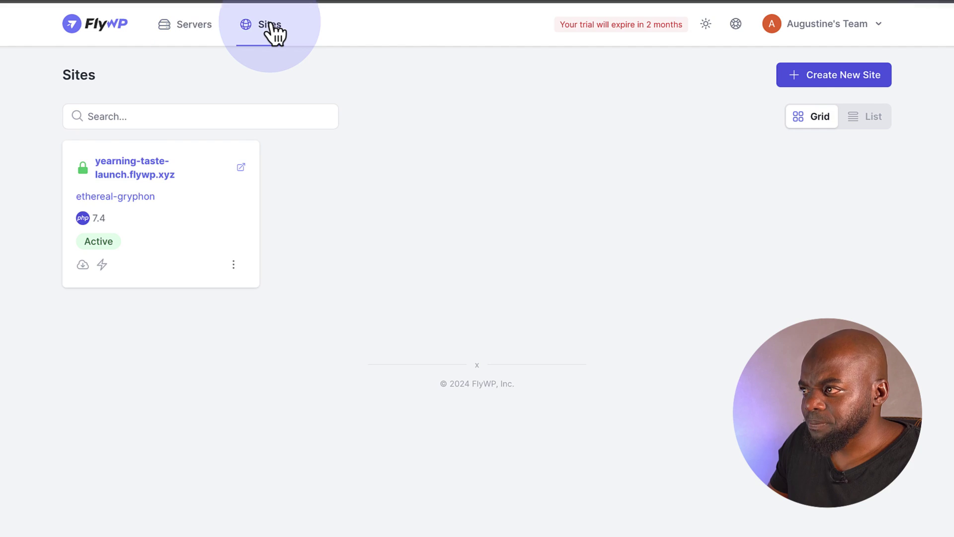